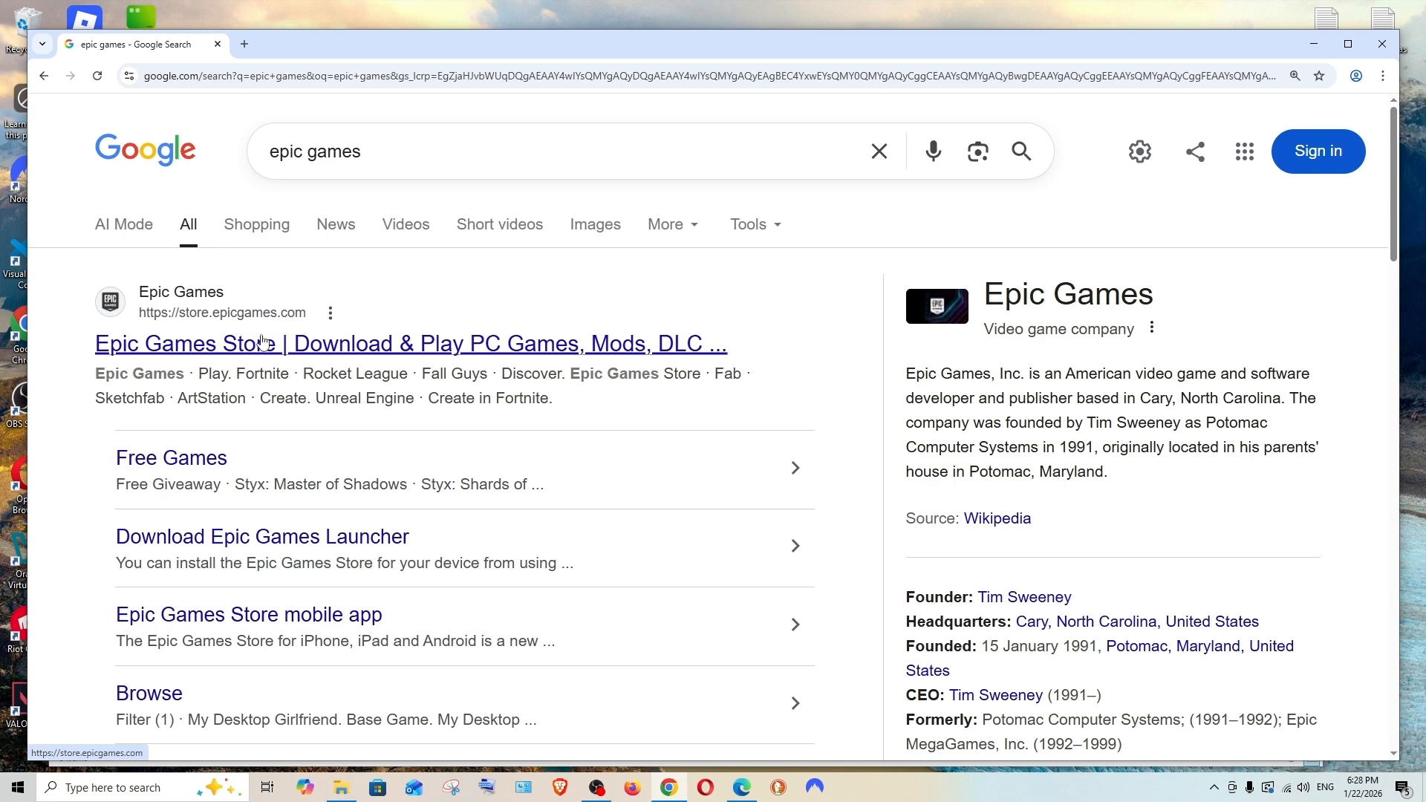
Step: Download the Epic Games Launcher installer from the Epic Games Store website and run it
{"action": "left_click", "coordinate": [264, 341]}
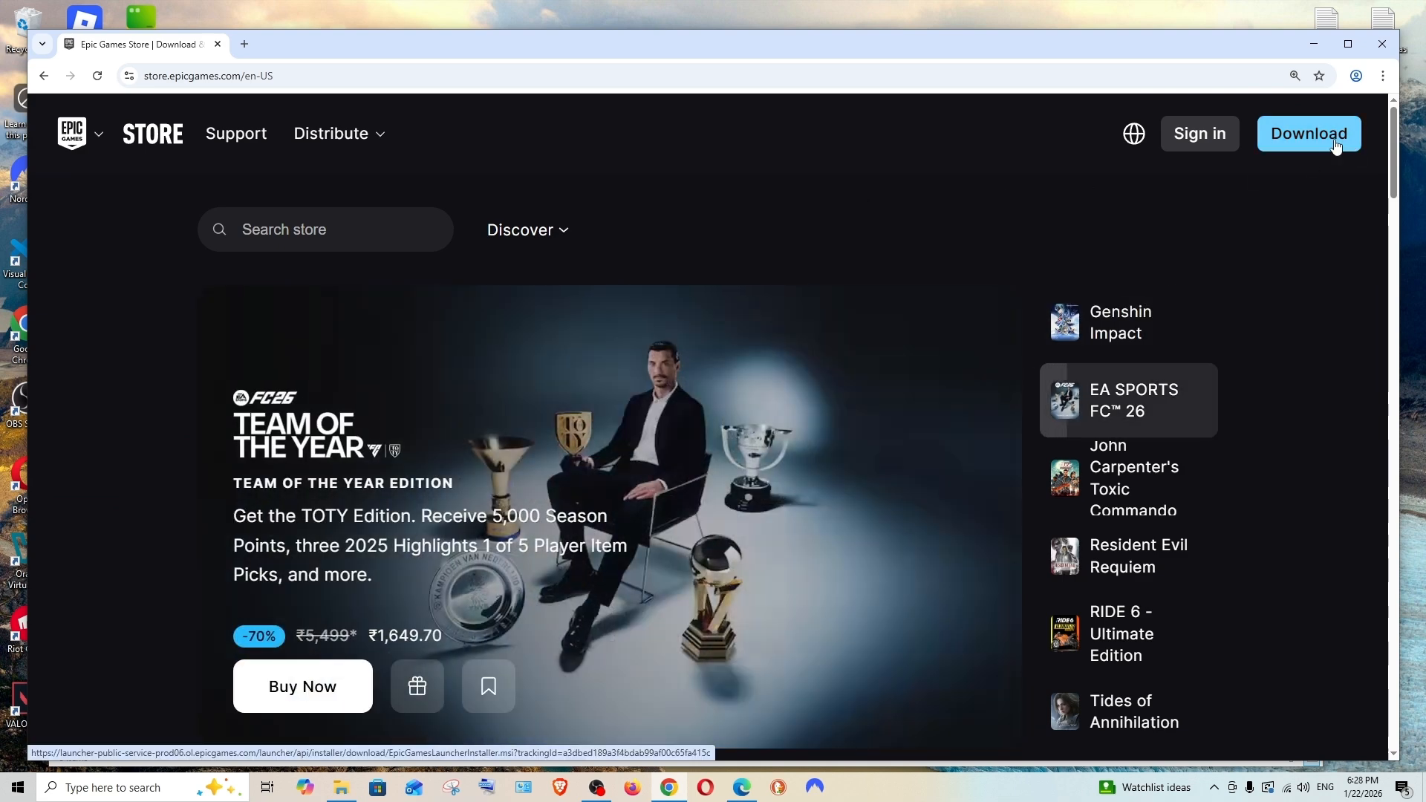
{"action": "left_click", "coordinate": [1335, 145]}
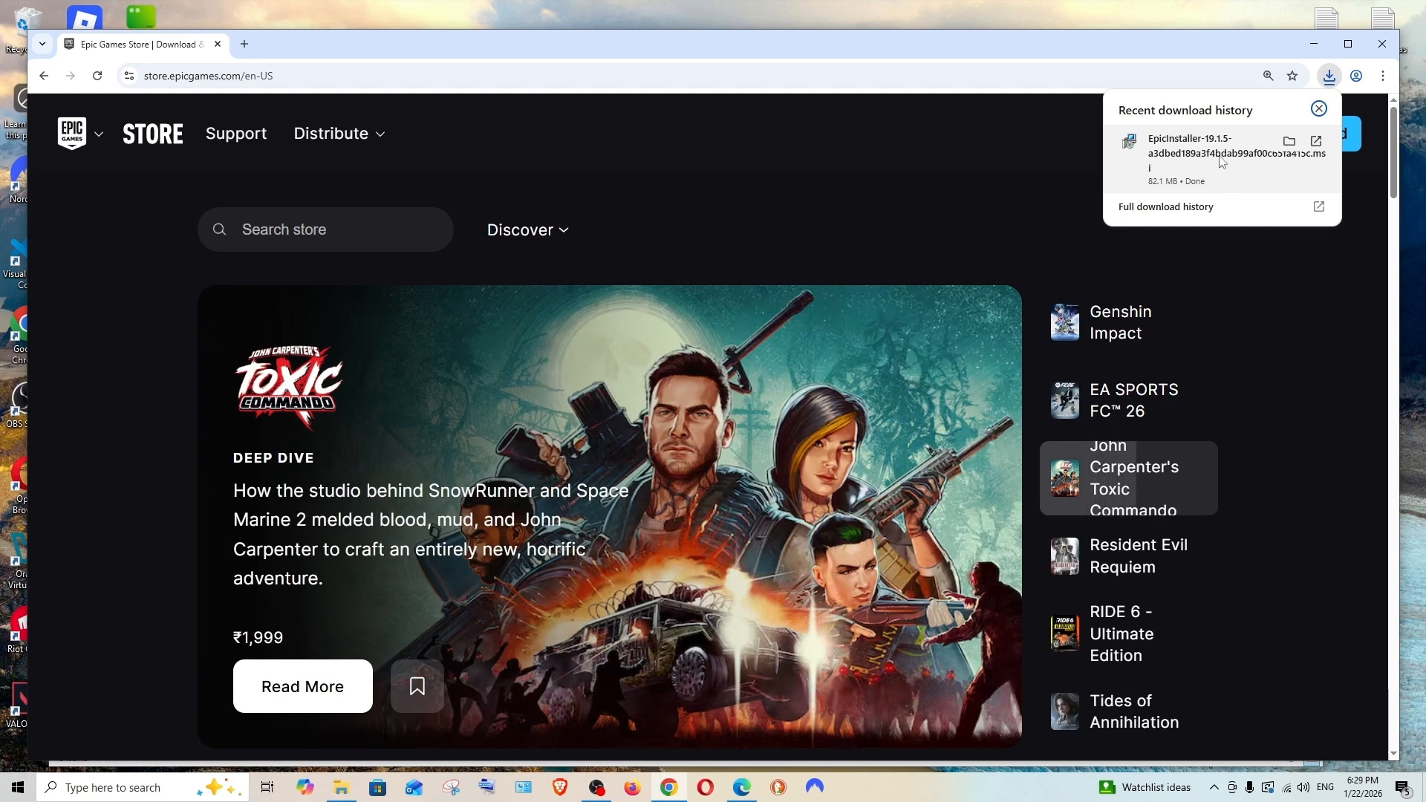
{"action": "left_click", "coordinate": [1220, 162]}
{"action": "scroll", "coordinate": [1045, 288], "scroll_direction": "down", "scroll_amount": 5}
{"action": "left_click_drag", "start_coordinate": [663, 255], "coordinate": [652, 269]}
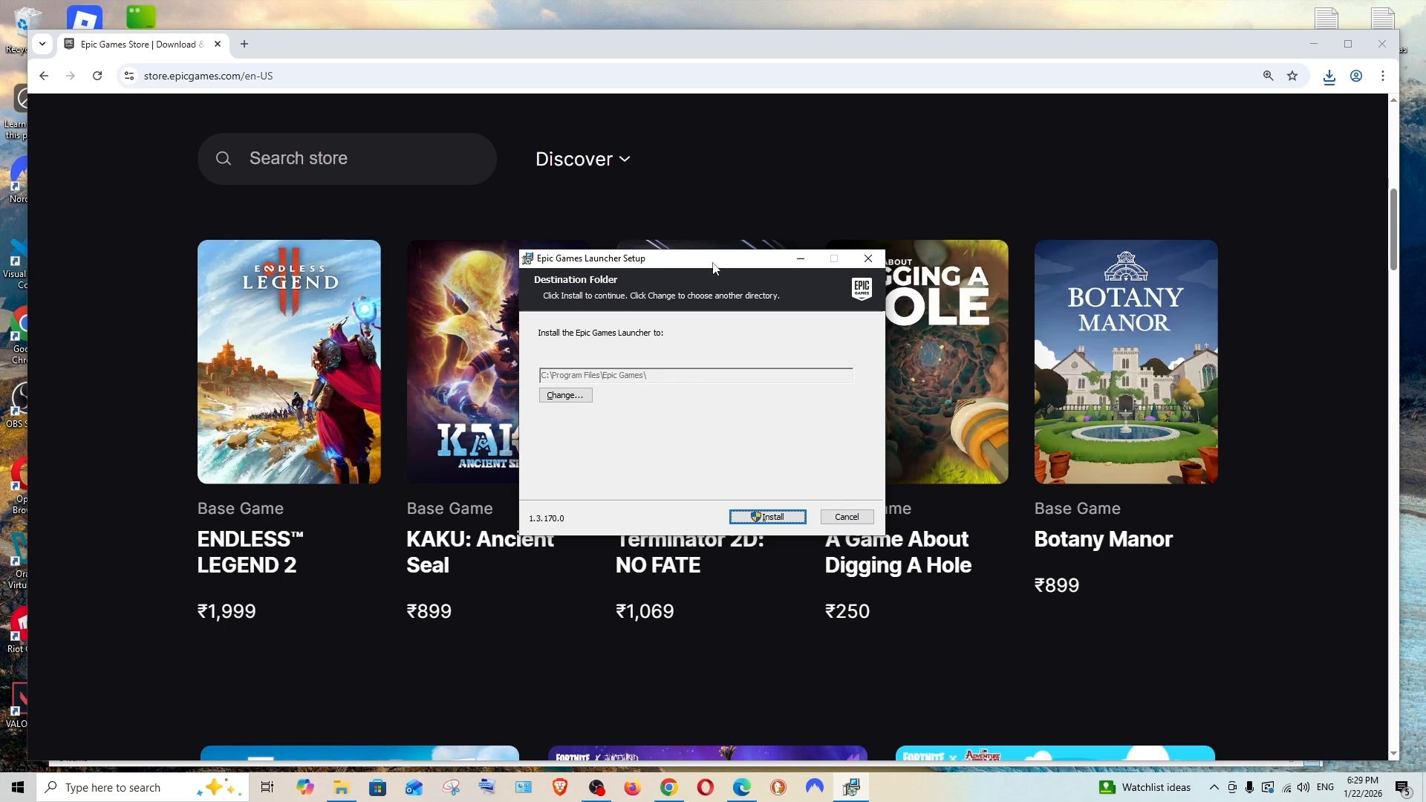
{"action": "left_click_drag", "start_coordinate": [712, 263], "coordinate": [712, 276]}
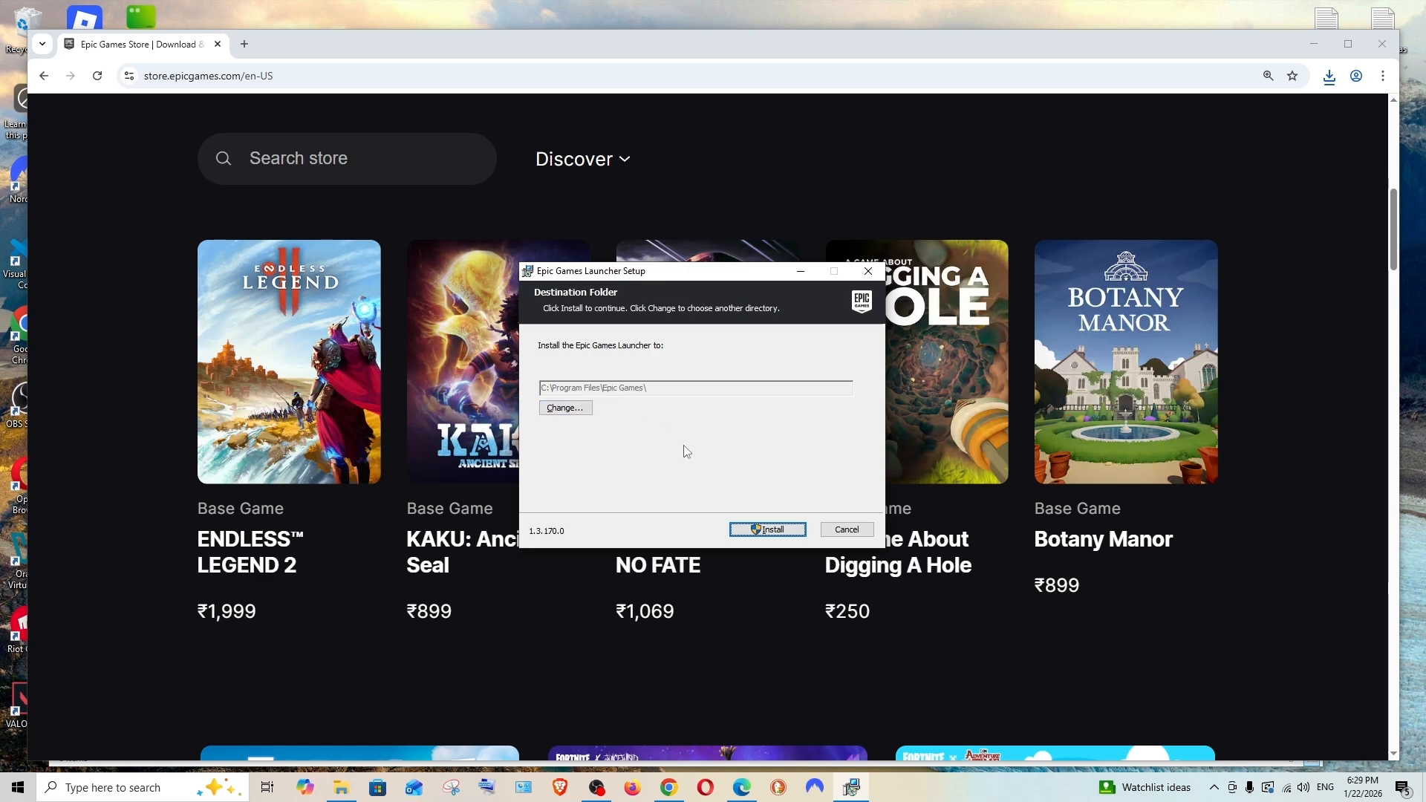
Step: Change the launcher's destination to the Epic Games folder on New Volume (D:) and install it
{"action": "left_click", "coordinate": [572, 408]}
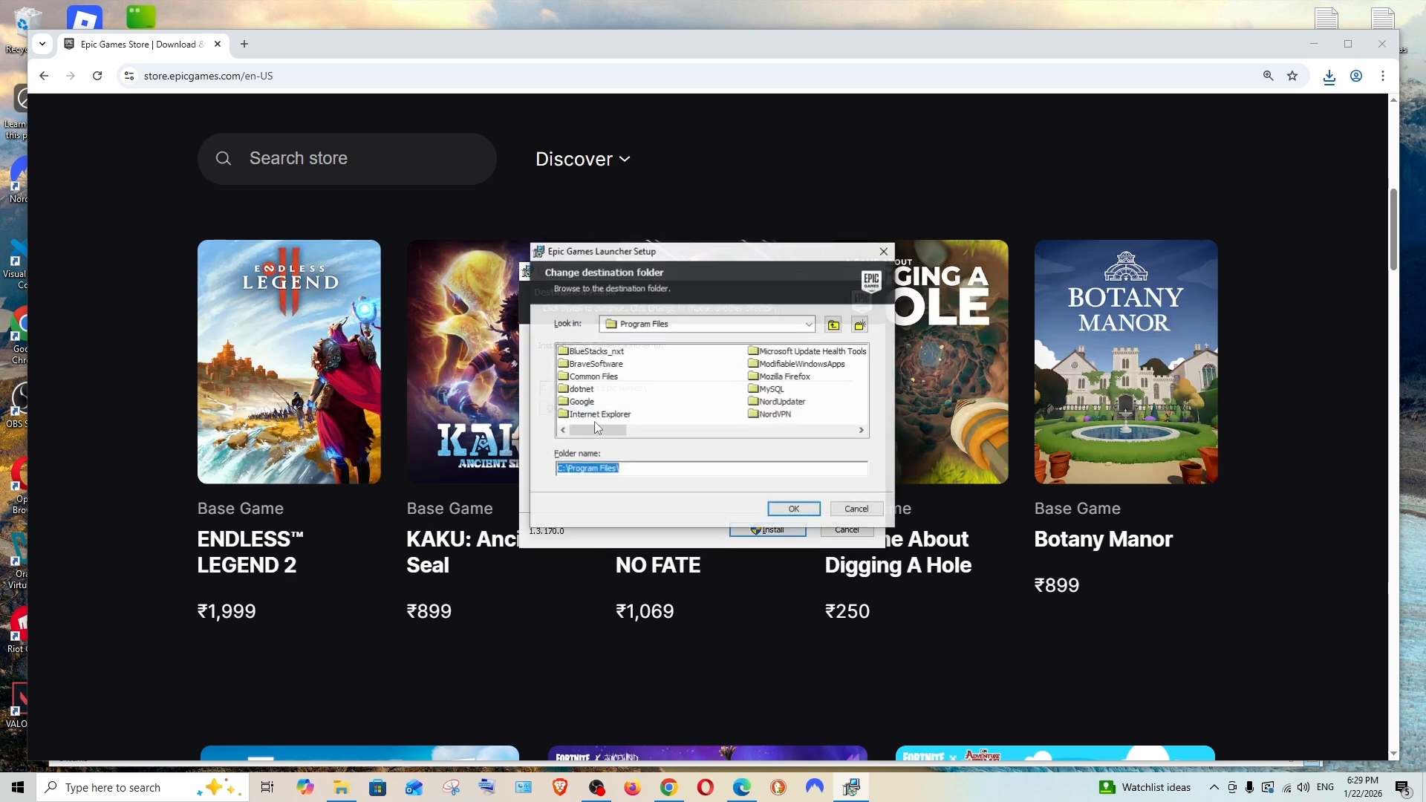
{"action": "left_click", "coordinate": [808, 324]}
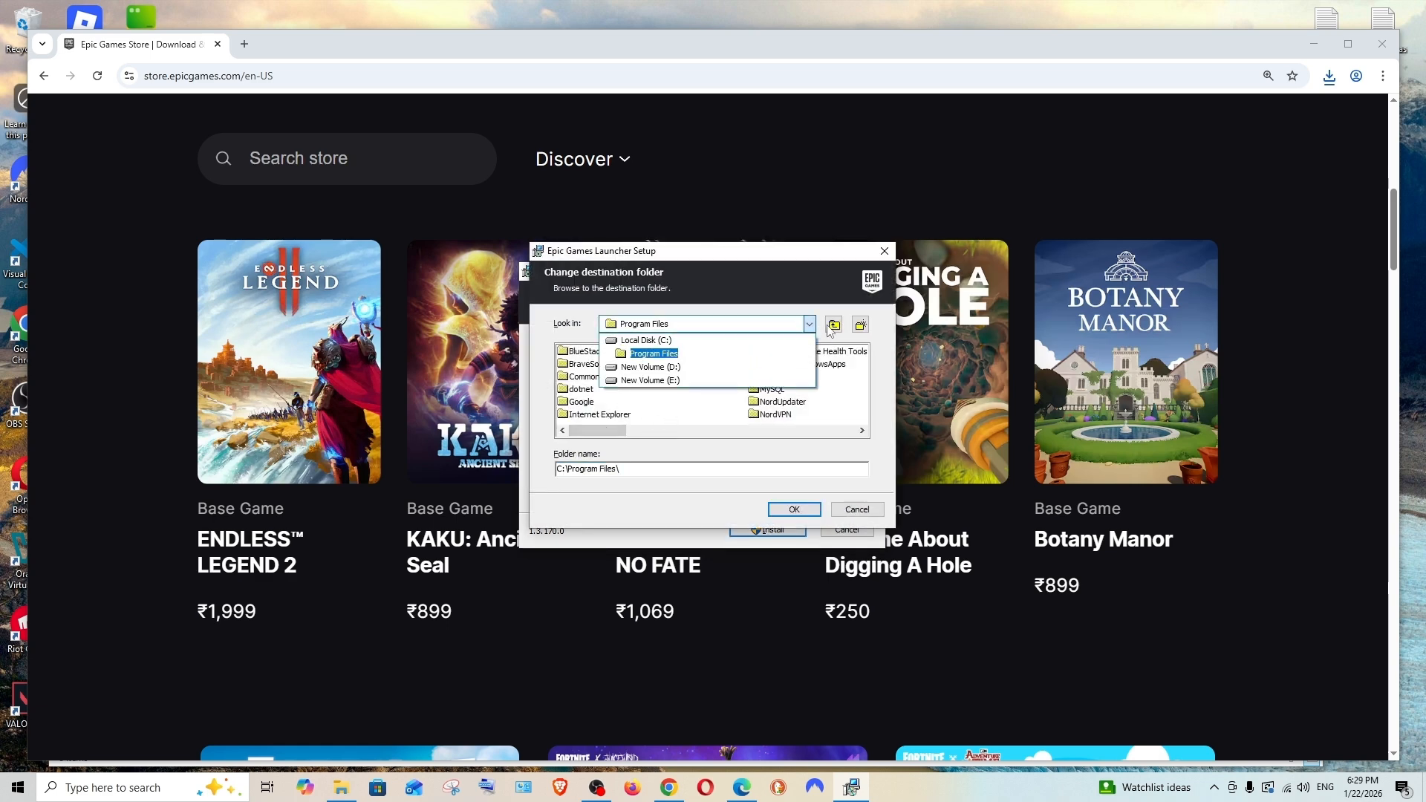
{"action": "left_click", "coordinate": [663, 369]}
{"action": "left_click", "coordinate": [594, 377]}
{"action": "left_click", "coordinate": [798, 510]}
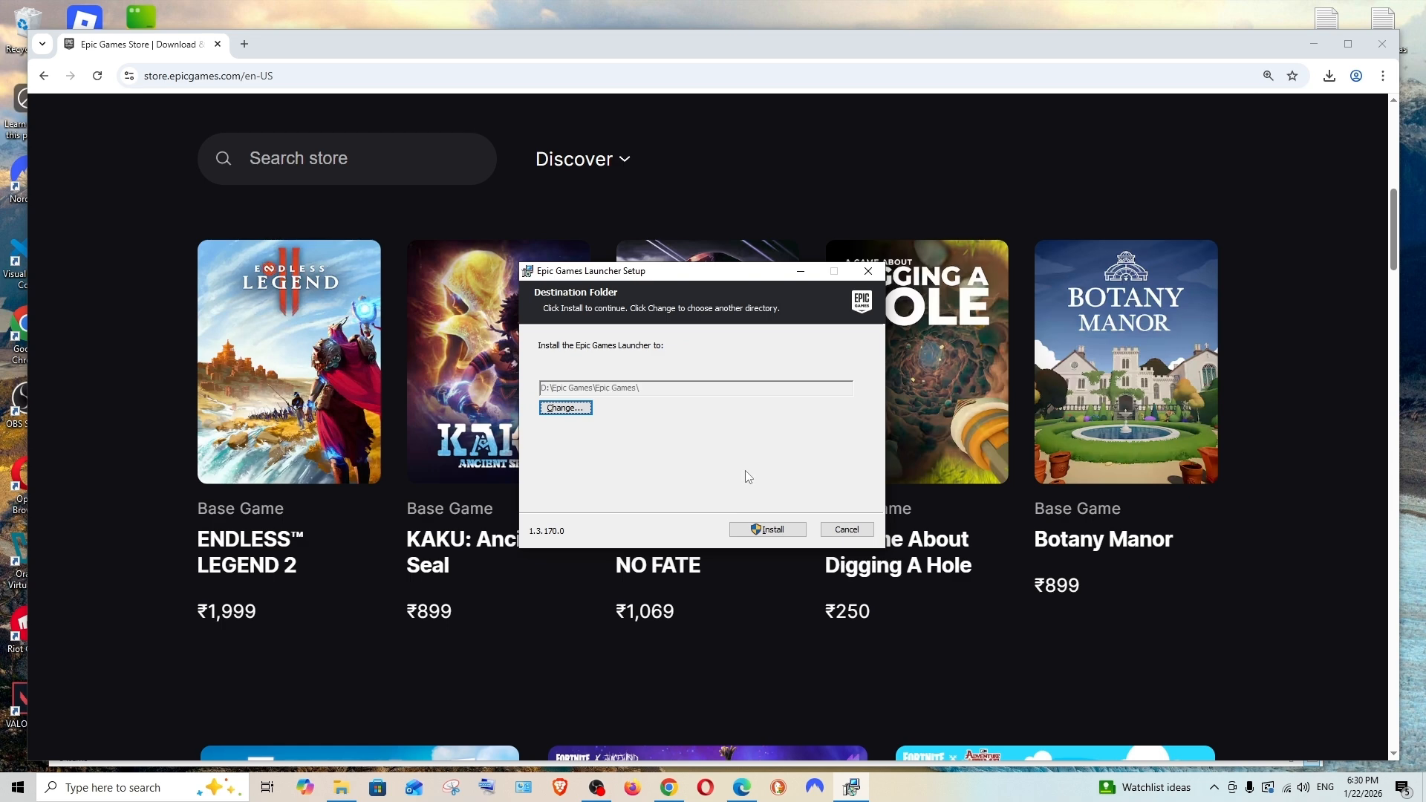
{"action": "left_click", "coordinate": [776, 531]}
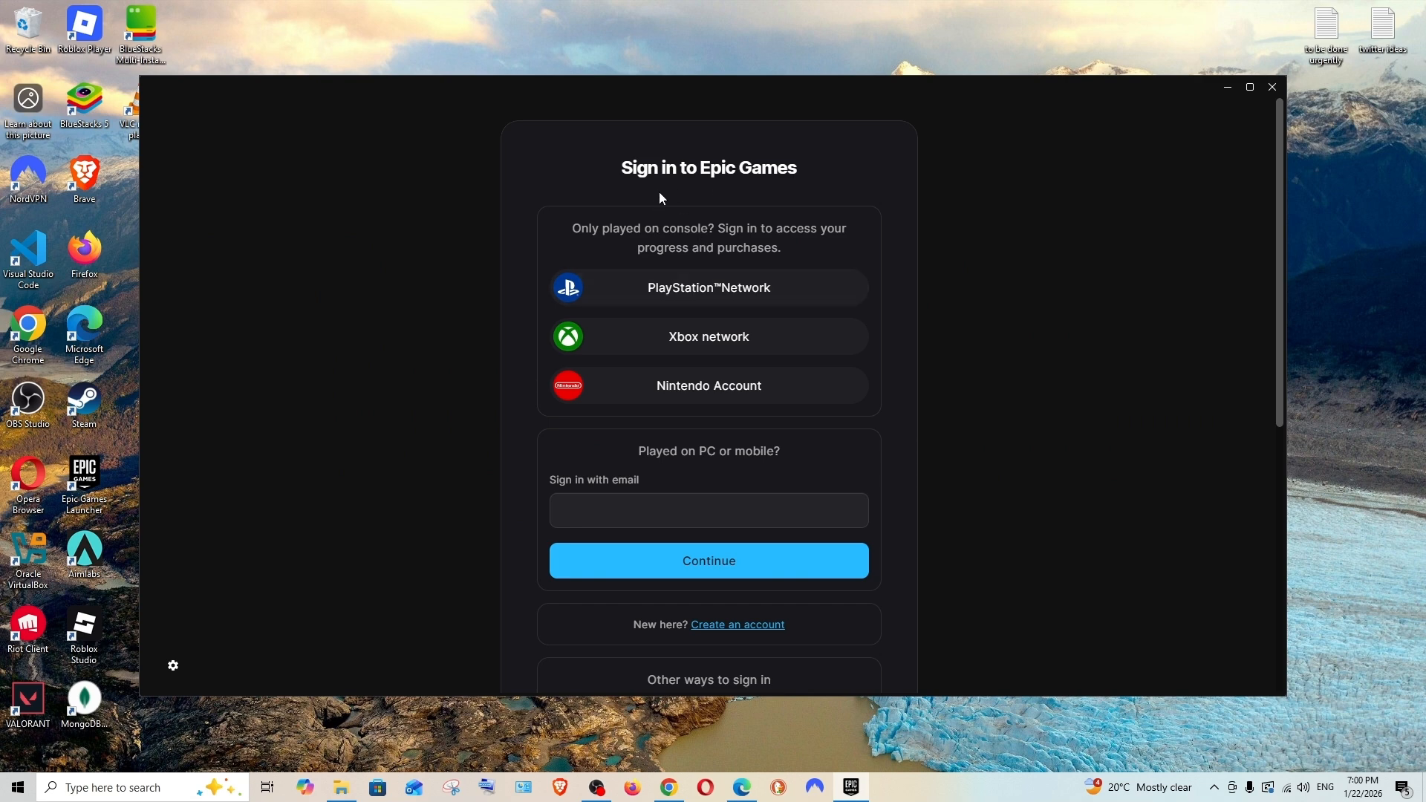
{"action": "scroll", "coordinate": [724, 205], "scroll_direction": "down", "scroll_amount": 6}
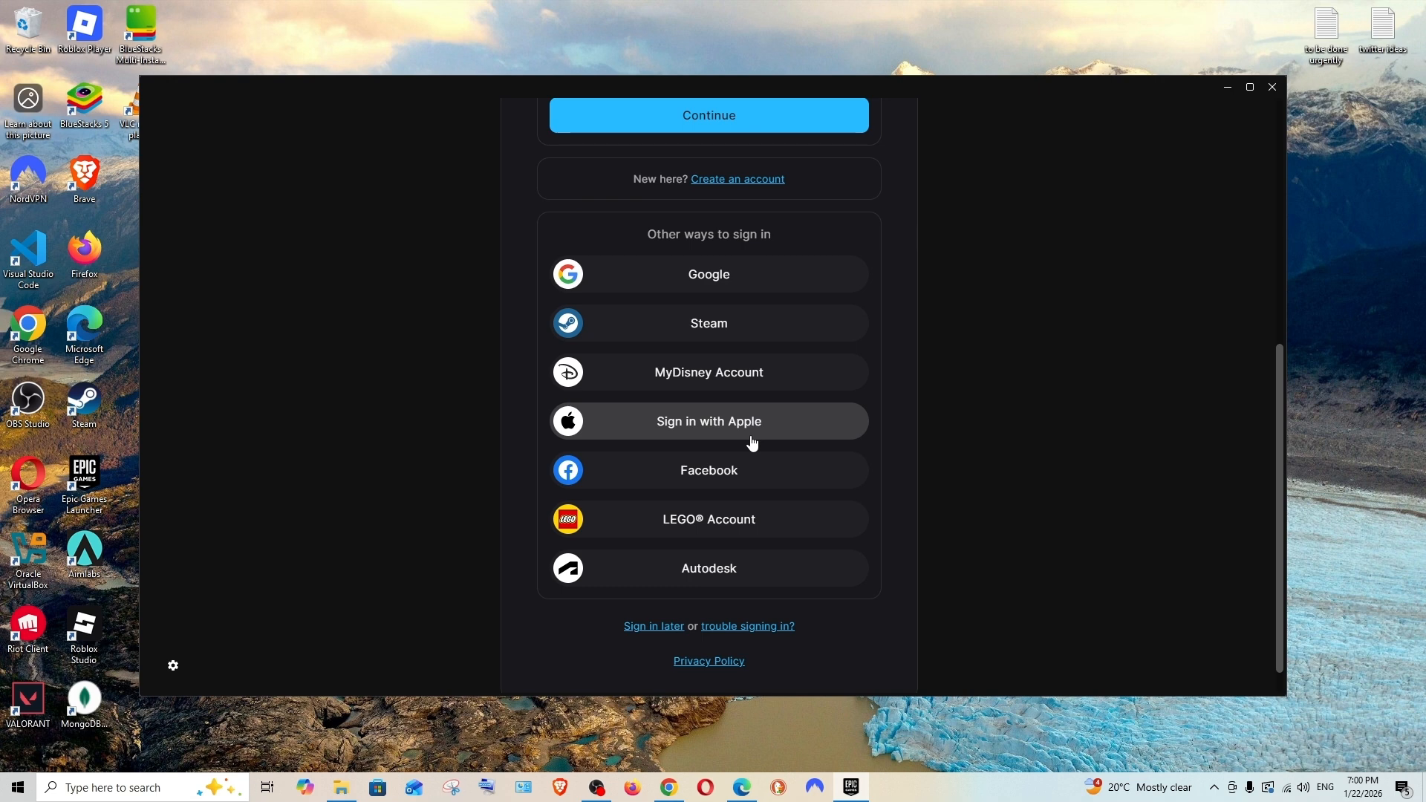
{"action": "scroll", "coordinate": [752, 443], "scroll_direction": "up", "scroll_amount": 2}
{"action": "left_click", "coordinate": [740, 327]}
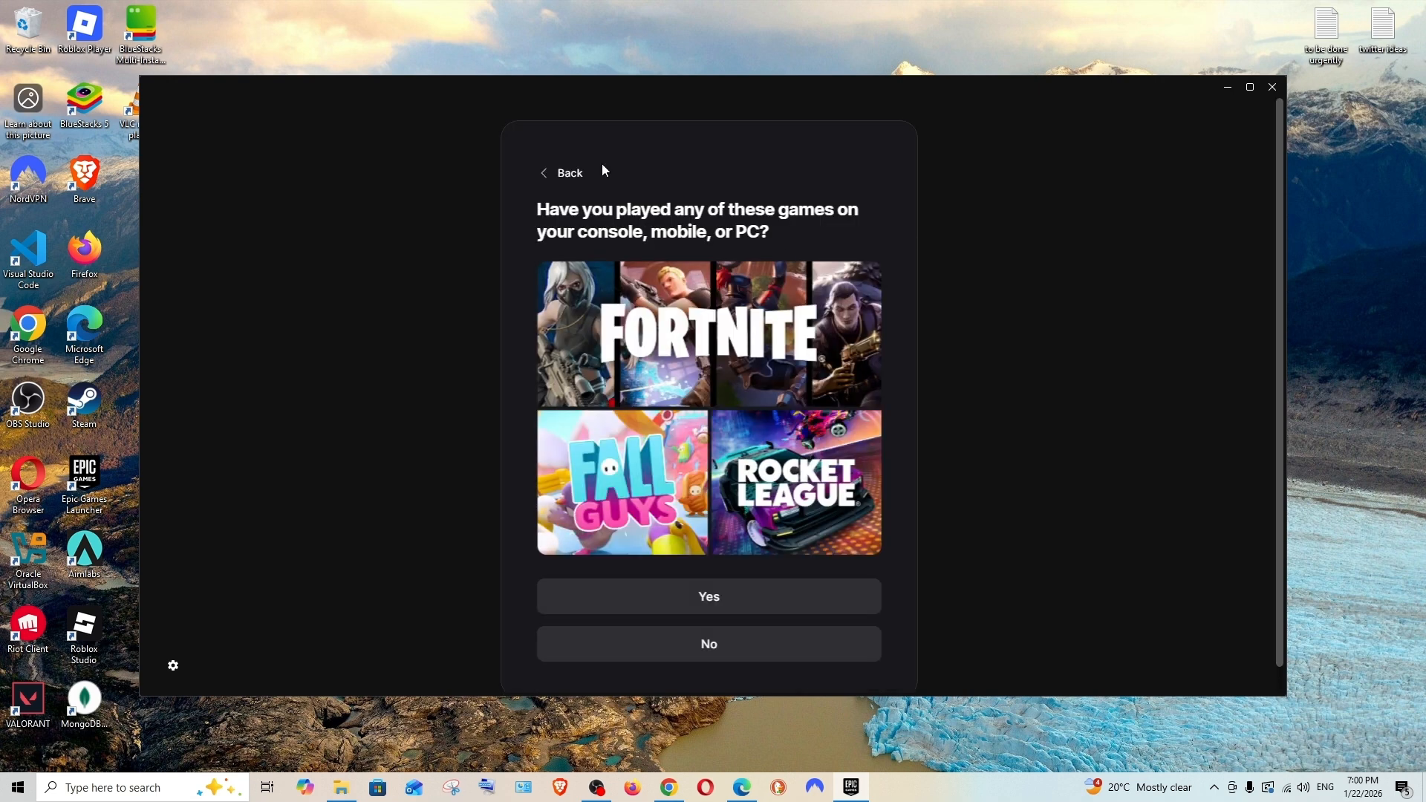
{"action": "left_click", "coordinate": [556, 176]}
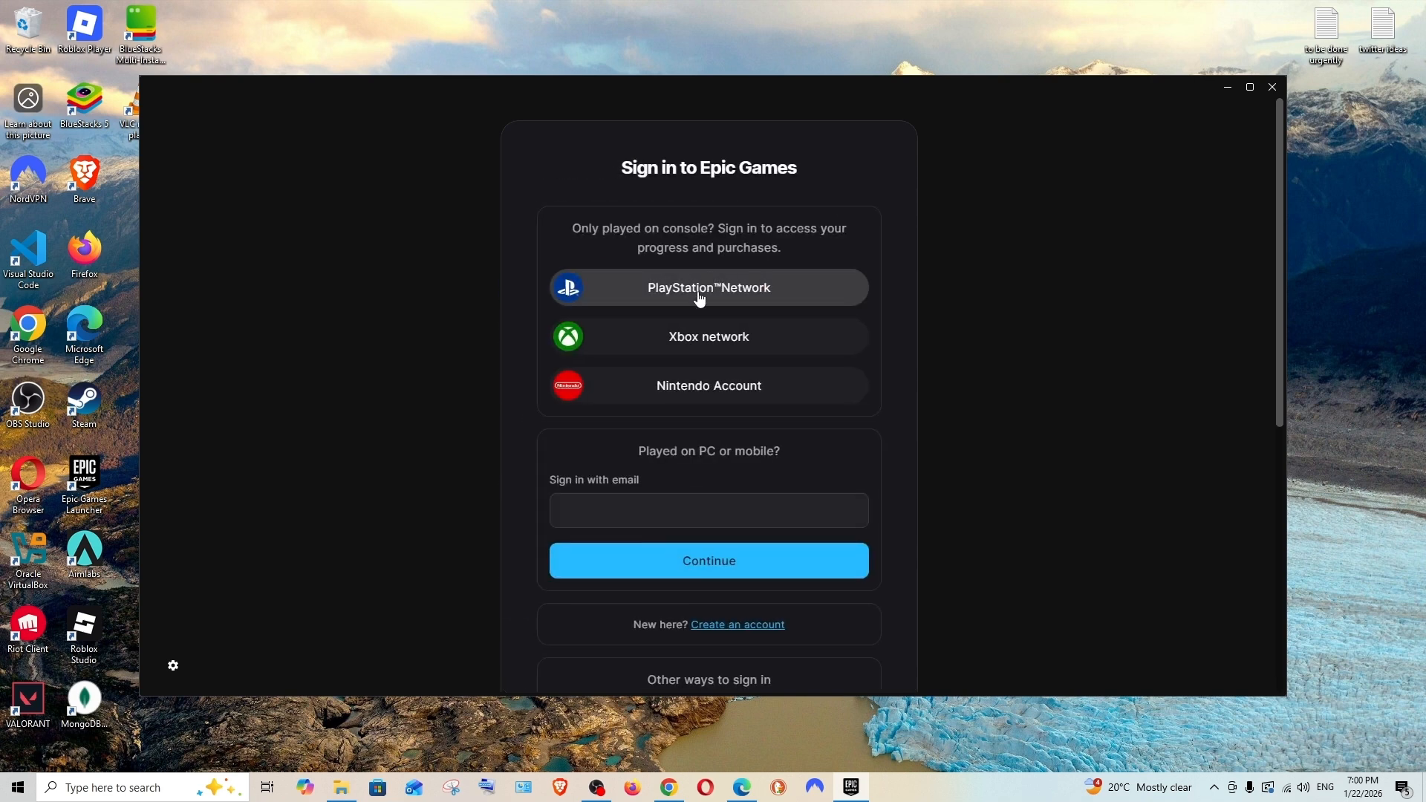
Step: Sign in to Epic Games with the Google option
{"action": "scroll", "coordinate": [669, 297], "scroll_direction": "down", "scroll_amount": 4}
{"action": "left_click", "coordinate": [730, 424]}
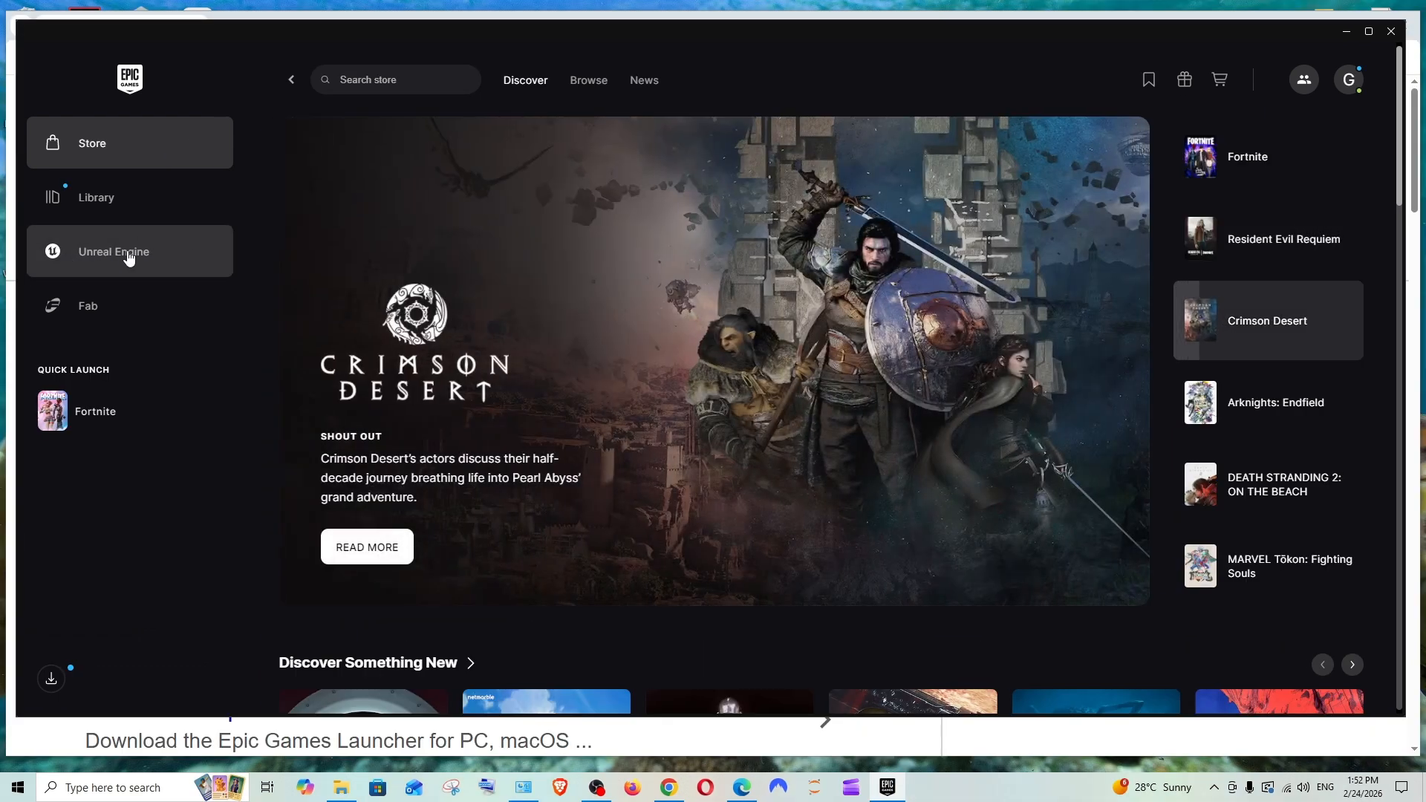
Step: Go to the launcher's Unreal Engine section and start an engine installation
{"action": "left_click", "coordinate": [129, 257]}
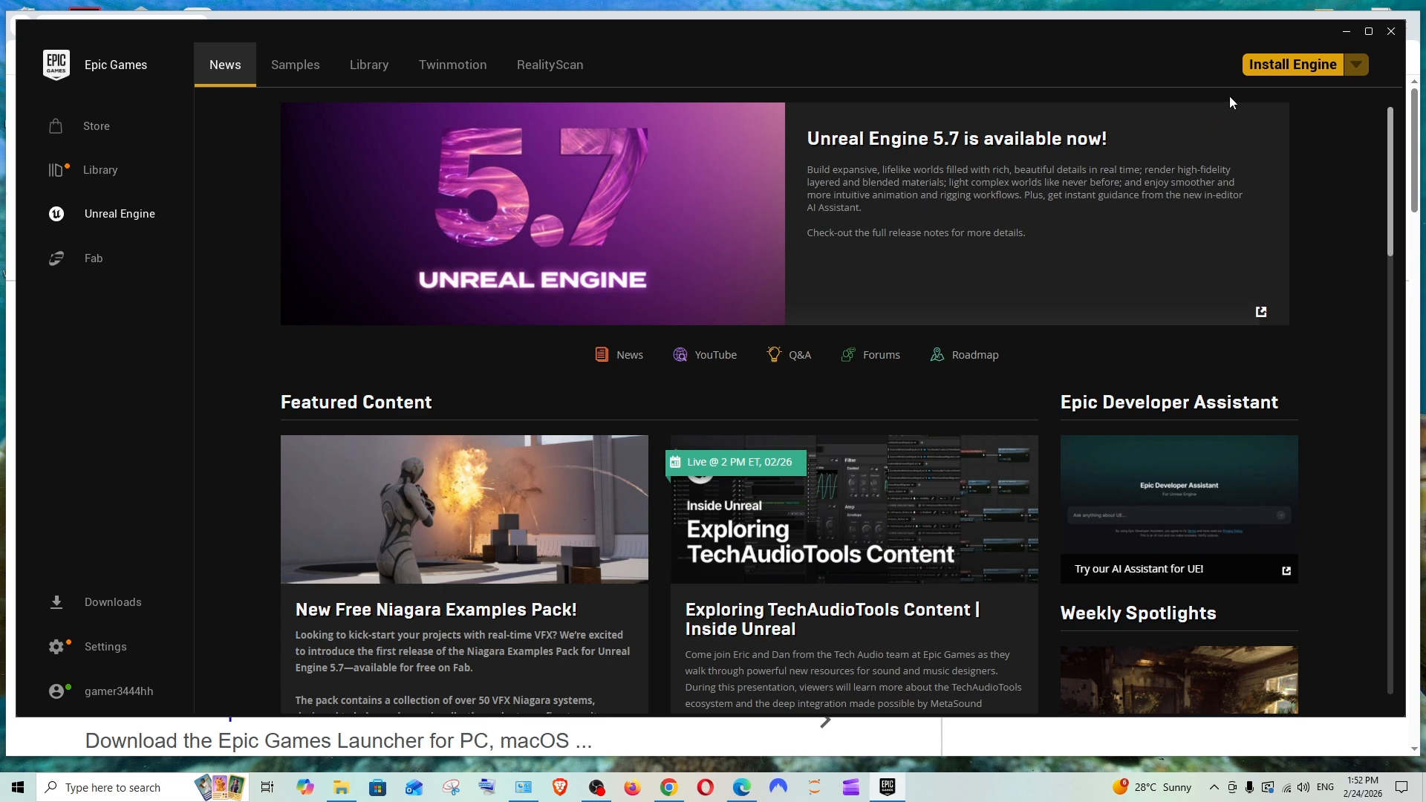
{"action": "left_click", "coordinate": [1262, 67]}
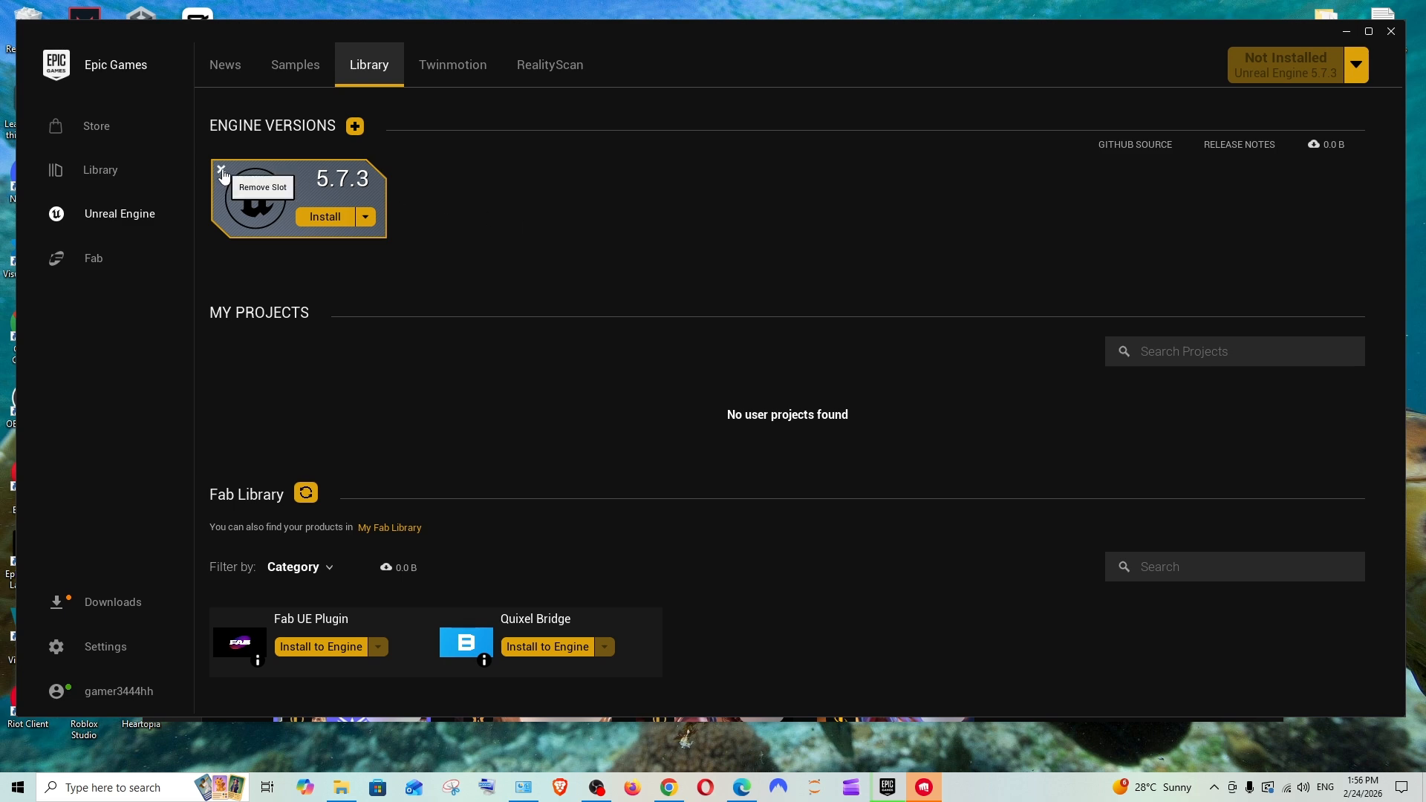
Step: Remove the existing engine version slot and add a new one set to version 5.7.3
{"action": "left_click", "coordinate": [222, 171]}
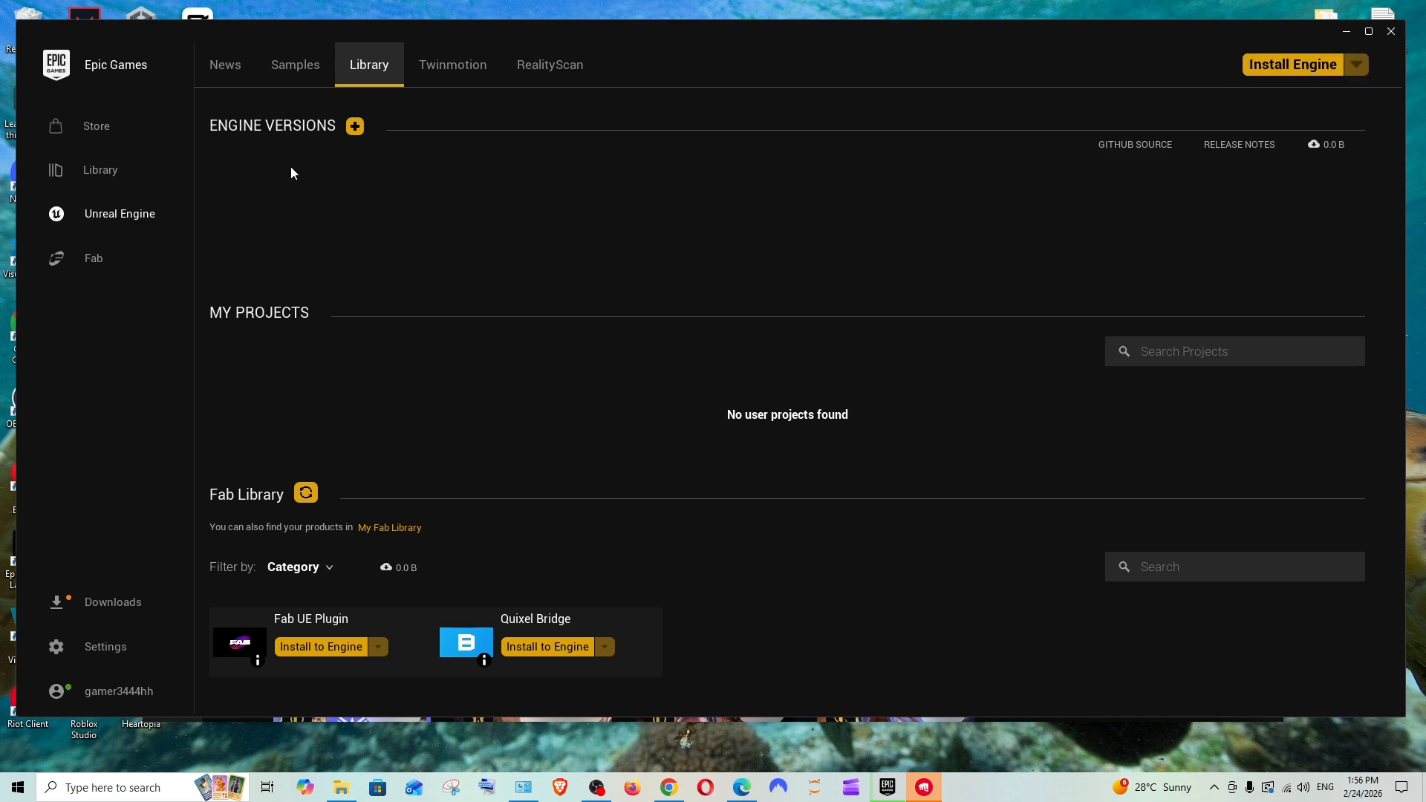
{"action": "left_click", "coordinate": [354, 128]}
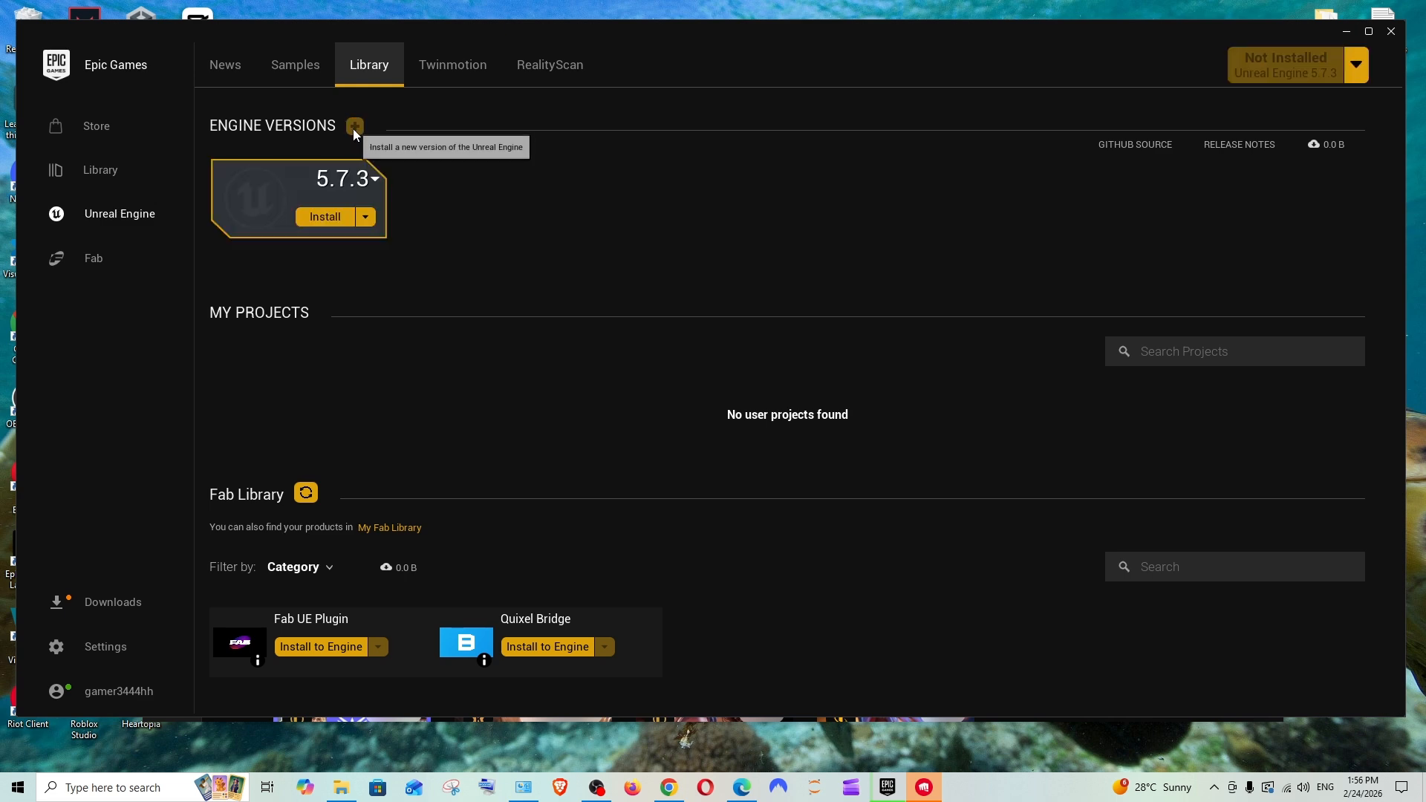
{"action": "left_click", "coordinate": [369, 185]}
{"action": "scroll", "coordinate": [355, 235], "scroll_direction": "down", "scroll_amount": 10}
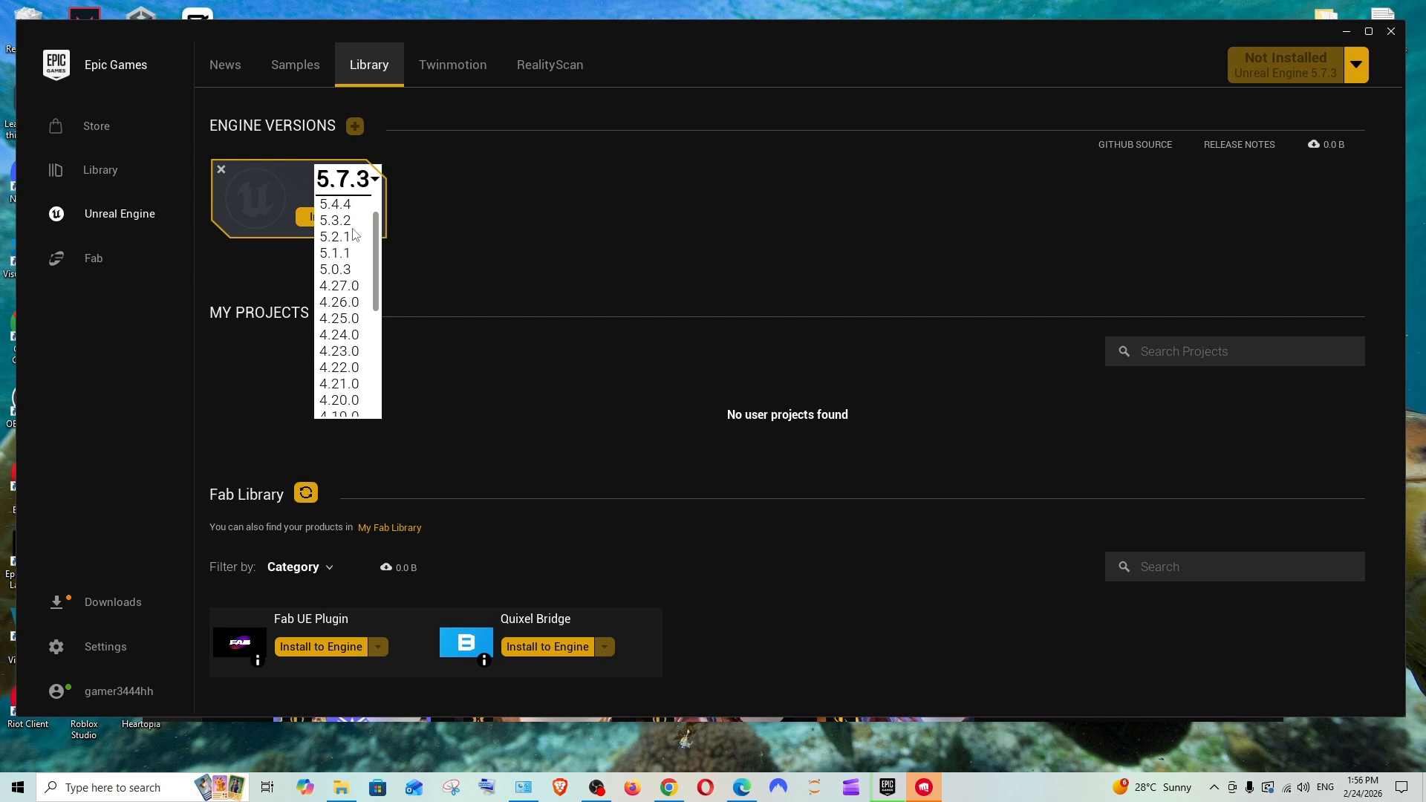
{"action": "scroll", "coordinate": [354, 297], "scroll_direction": "up", "scroll_amount": 10}
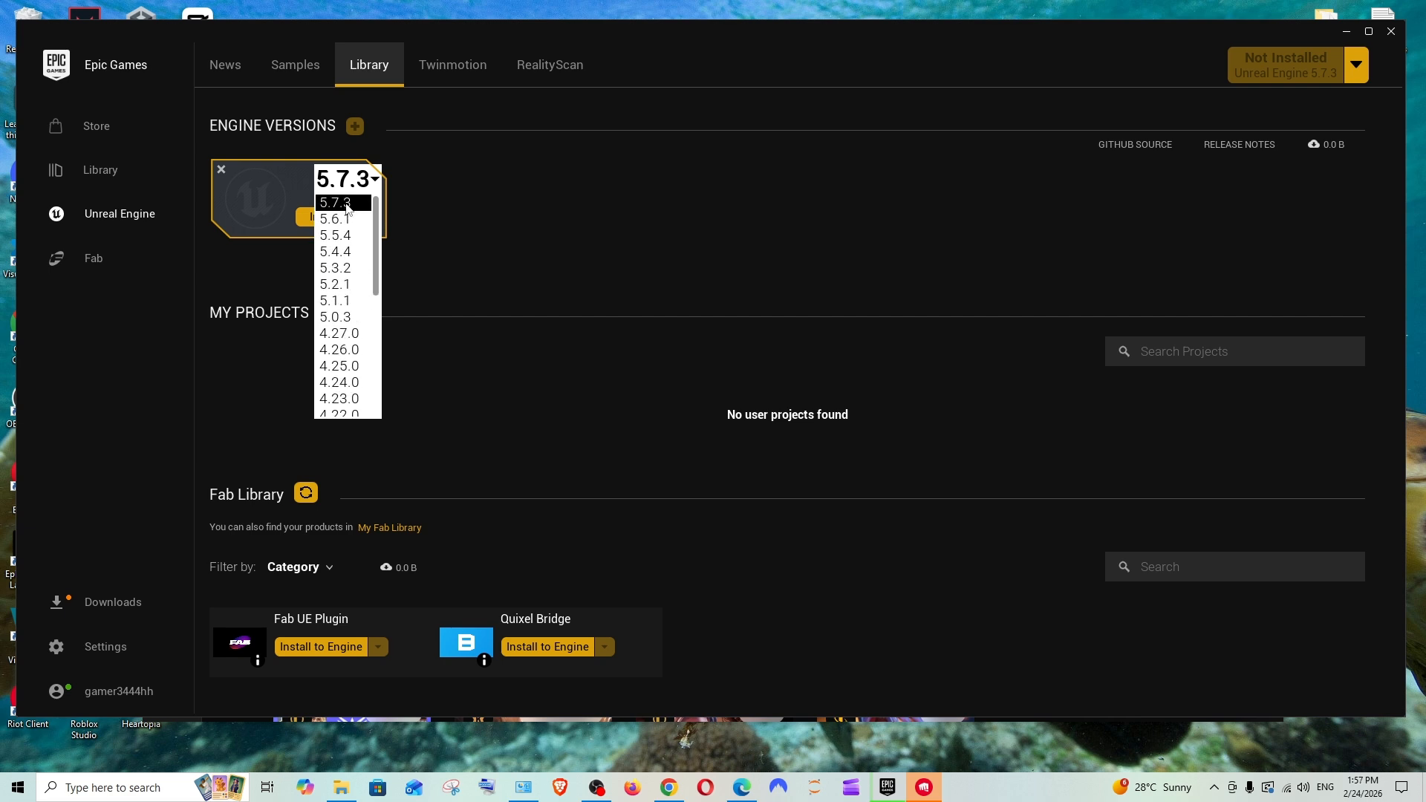
{"action": "left_click", "coordinate": [372, 202]}
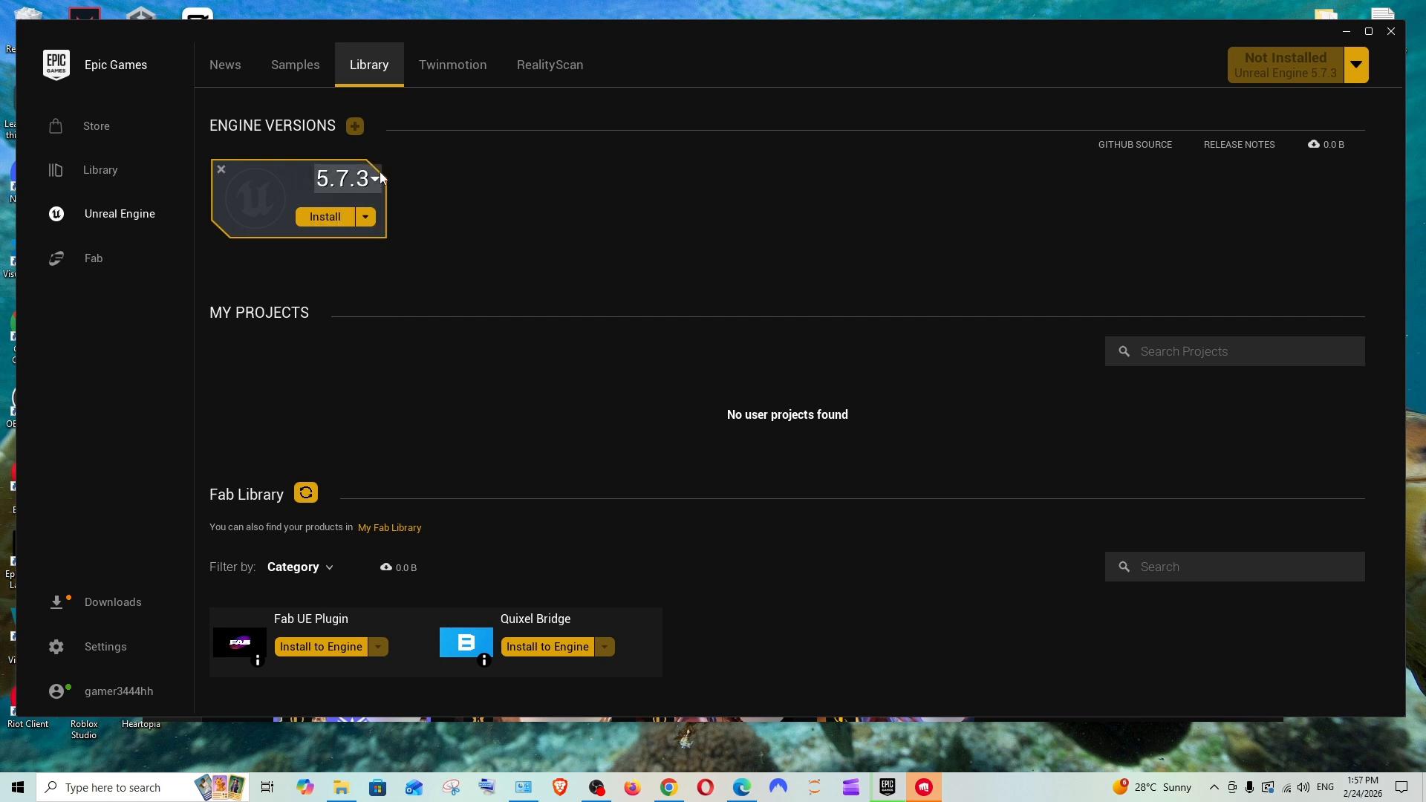
Step: Begin installing Unreal Engine 5.7.3 and accept the pricing options and the End User License Agreement
{"action": "left_click", "coordinate": [369, 217]}
{"action": "left_click", "coordinate": [322, 209]}
{"action": "left_click", "coordinate": [323, 223]}
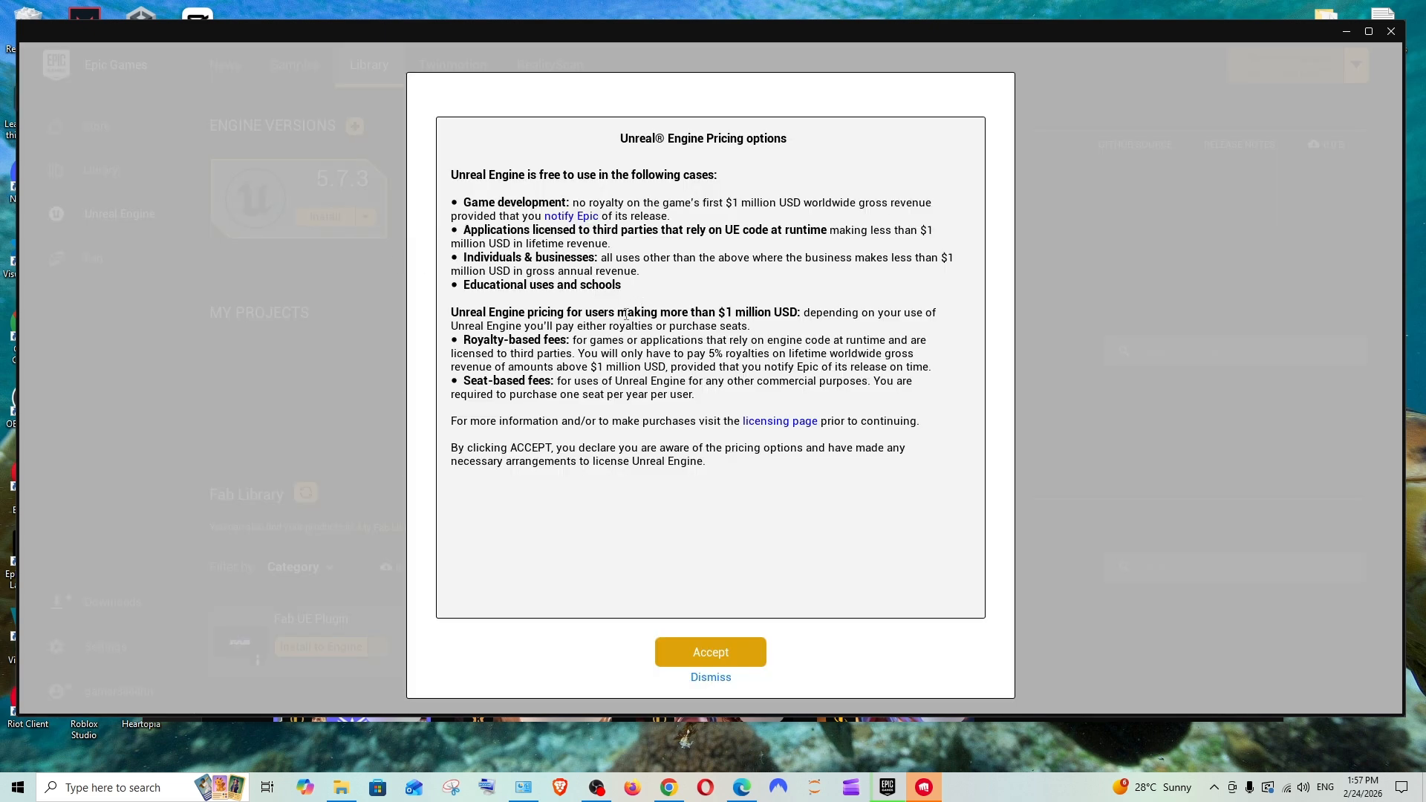
{"action": "left_click", "coordinate": [718, 652]}
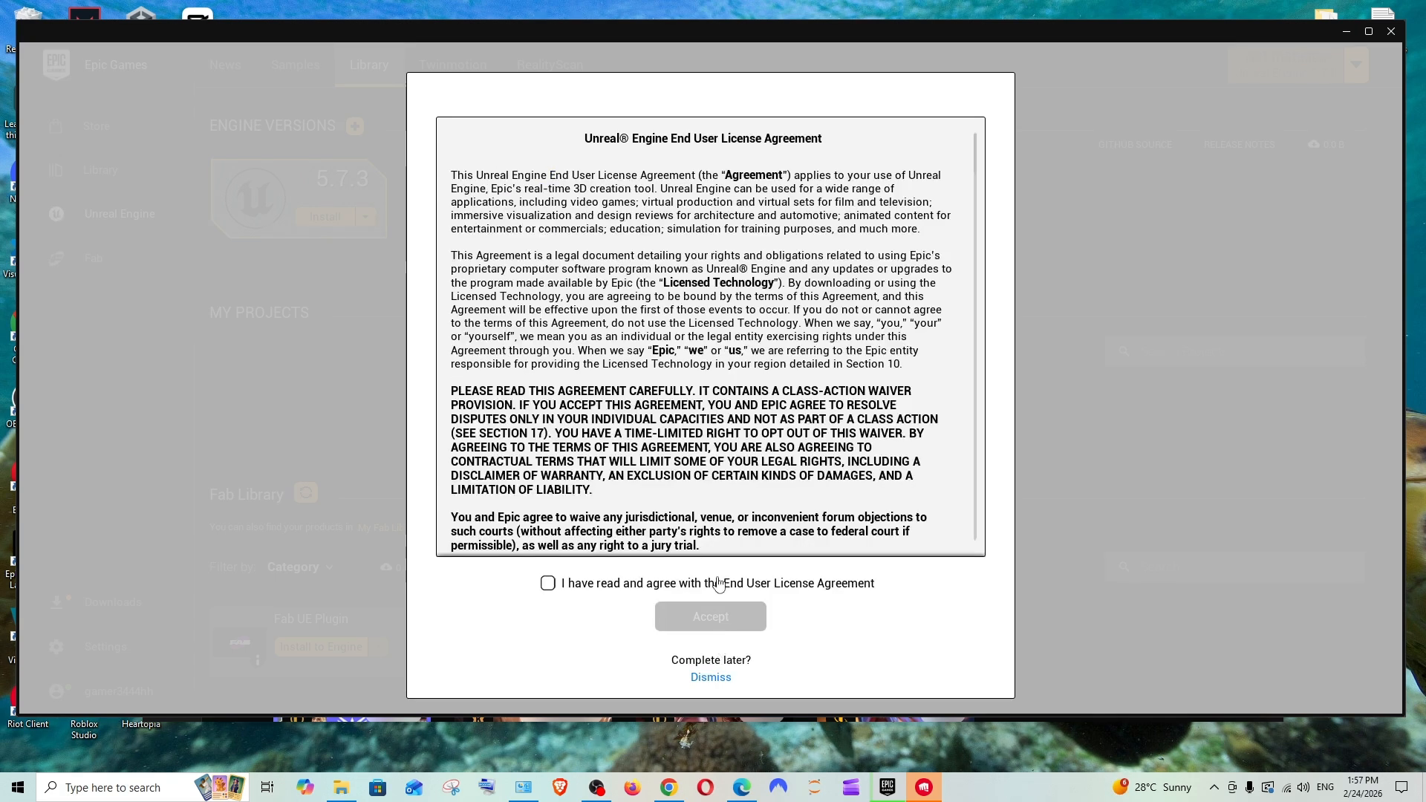
{"action": "left_click", "coordinate": [550, 584]}
{"action": "scroll", "coordinate": [757, 483], "scroll_direction": "down", "scroll_amount": 1}
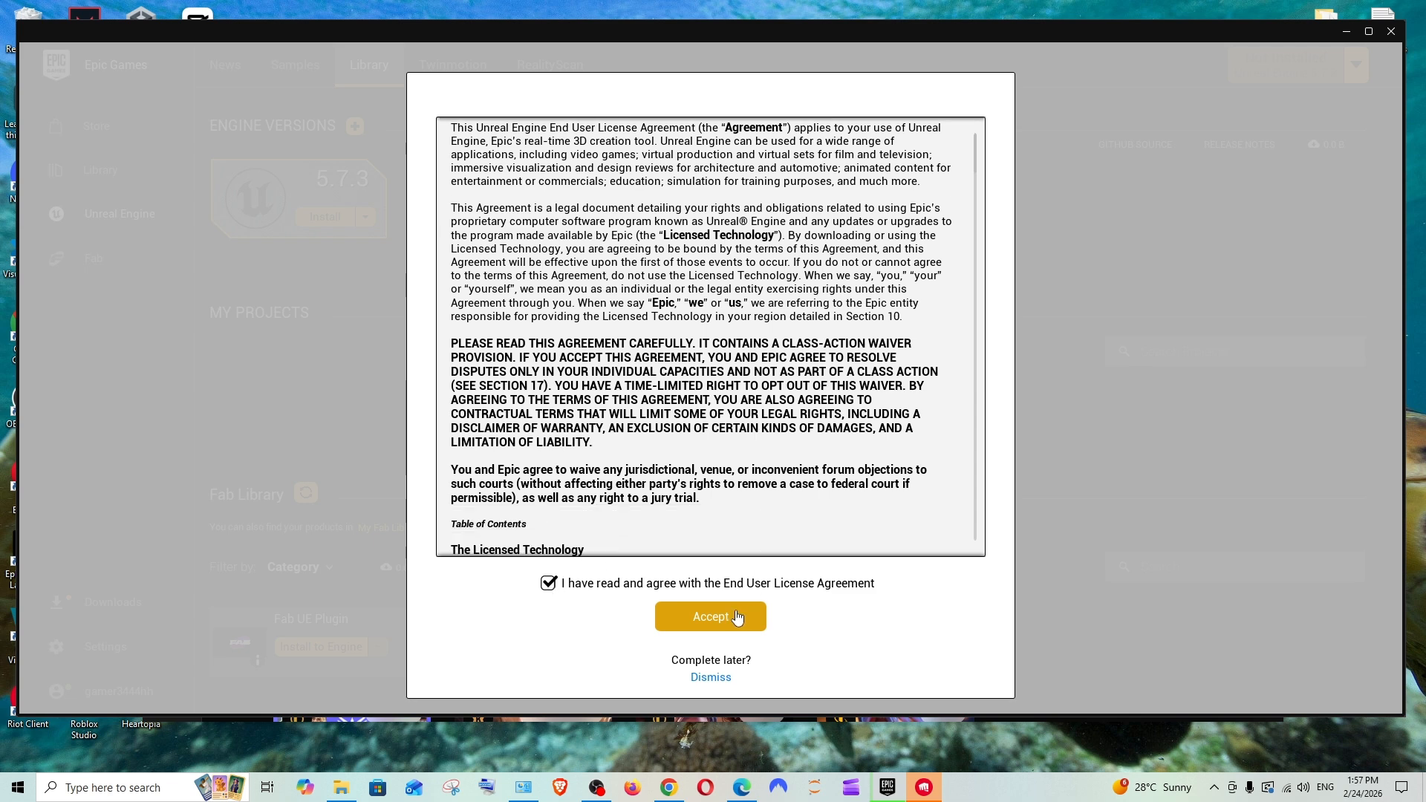
{"action": "left_click", "coordinate": [724, 613]}
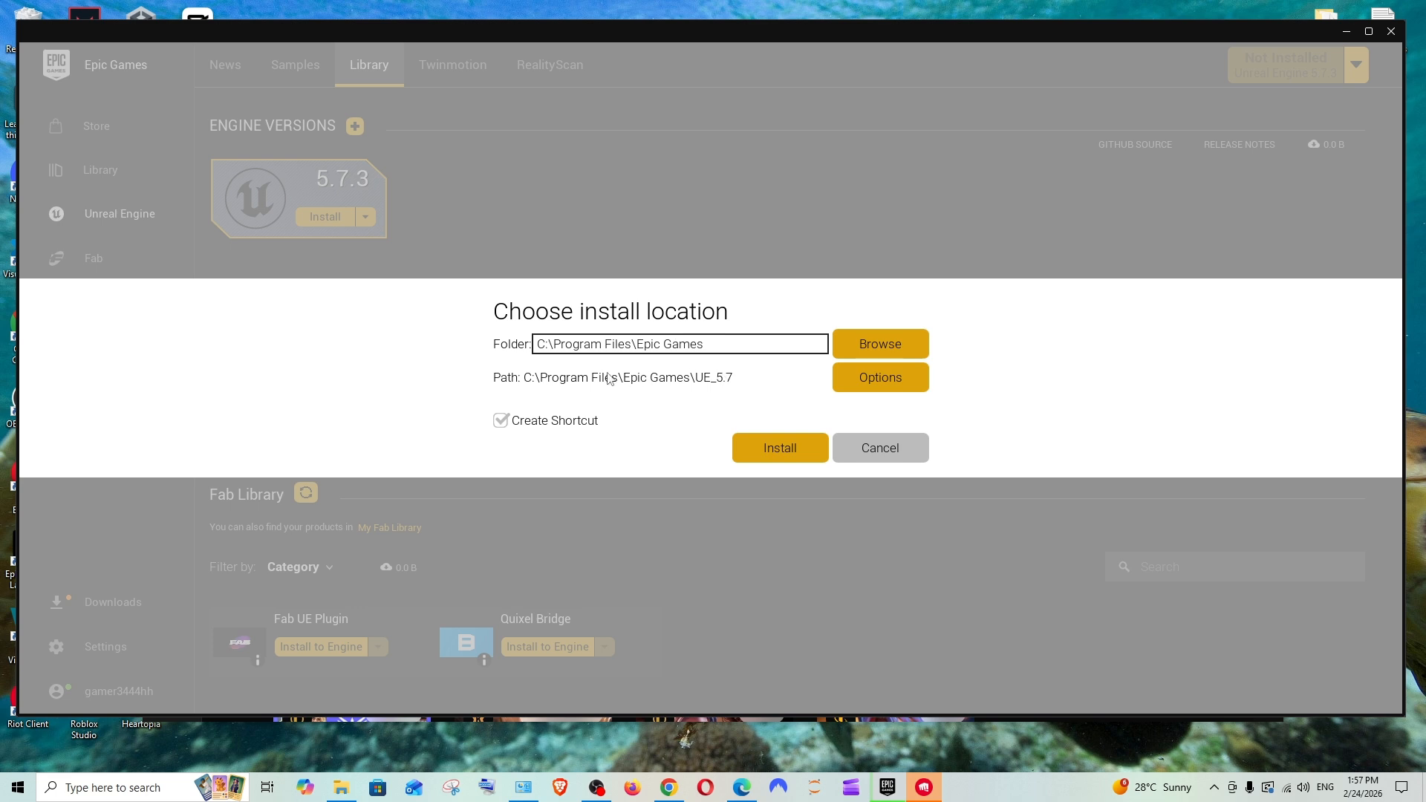
Step: Set the engine's install location to the D:\Unreal Engine folder and start the installation
{"action": "left_click", "coordinate": [852, 345]}
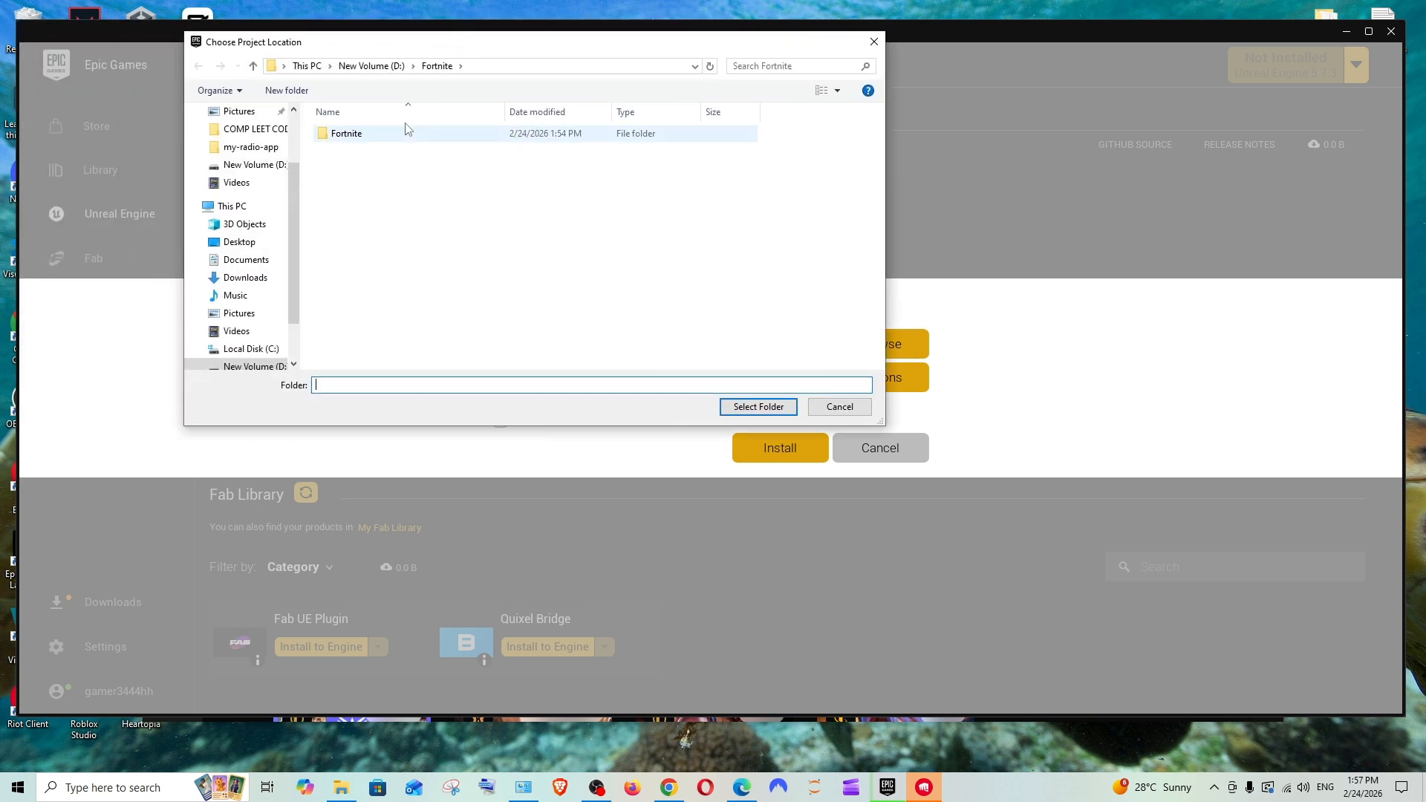
{"action": "left_click", "coordinate": [378, 67]}
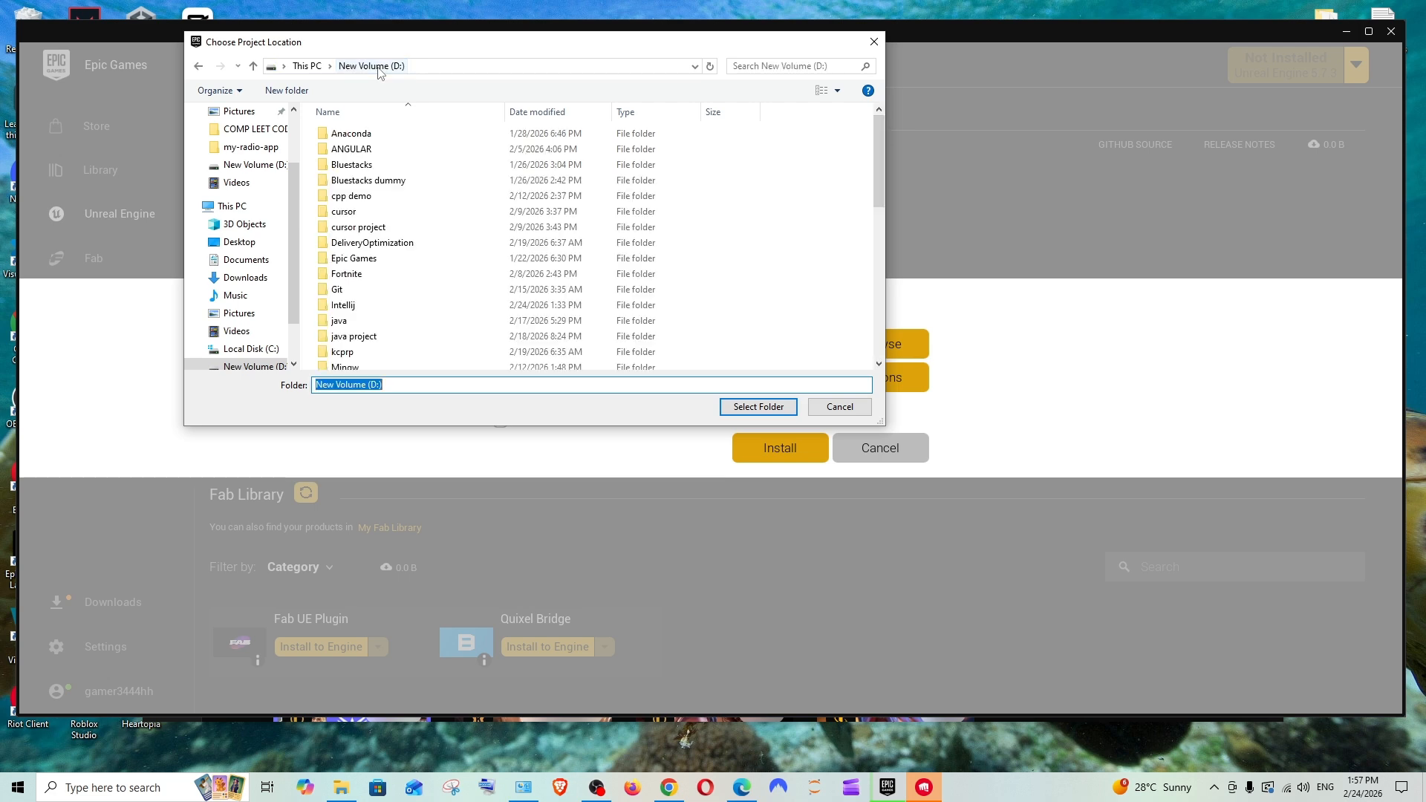
{"action": "scroll", "coordinate": [753, 275], "scroll_direction": "down", "scroll_amount": 8}
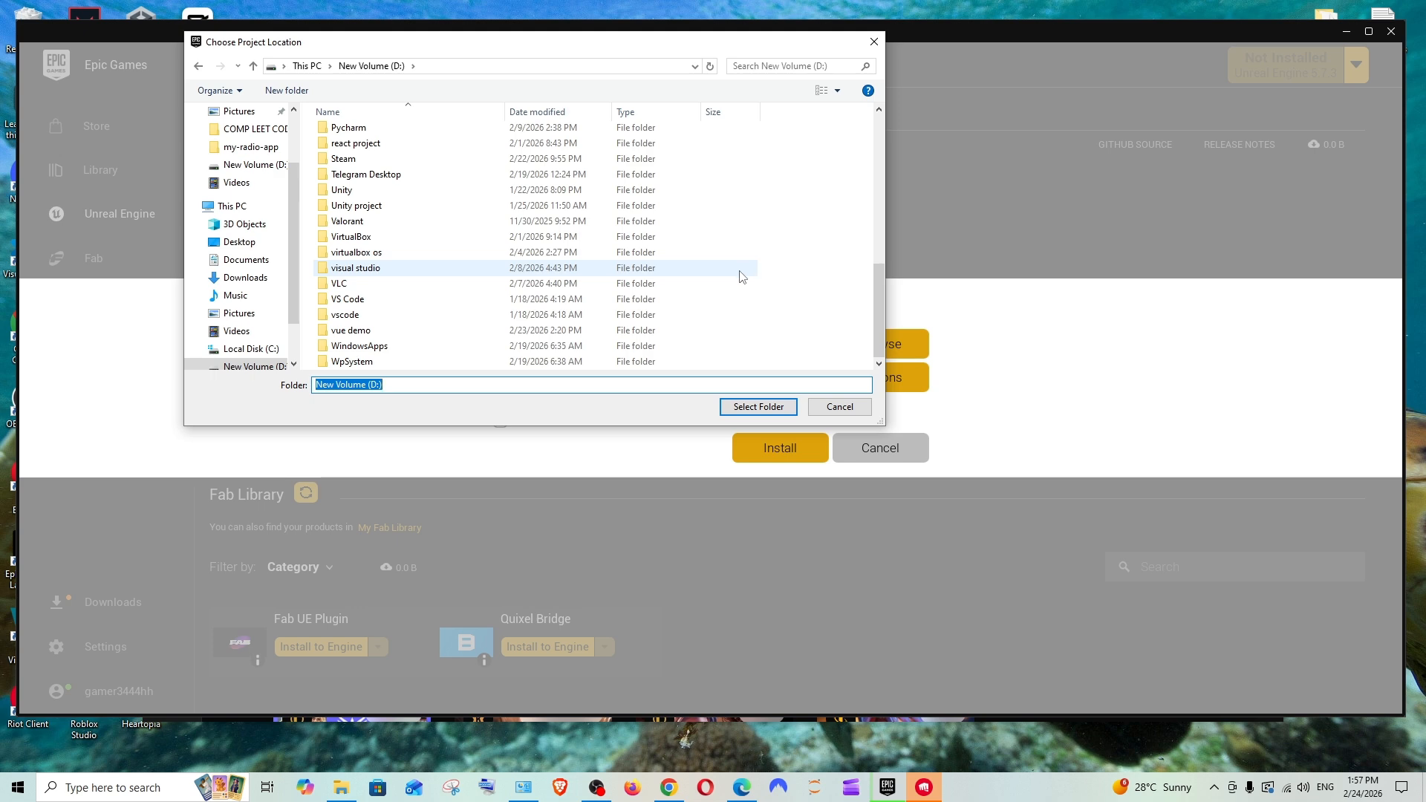
{"action": "scroll", "coordinate": [520, 327], "scroll_direction": "down", "scroll_amount": 1}
{"action": "left_click", "coordinate": [461, 361]}
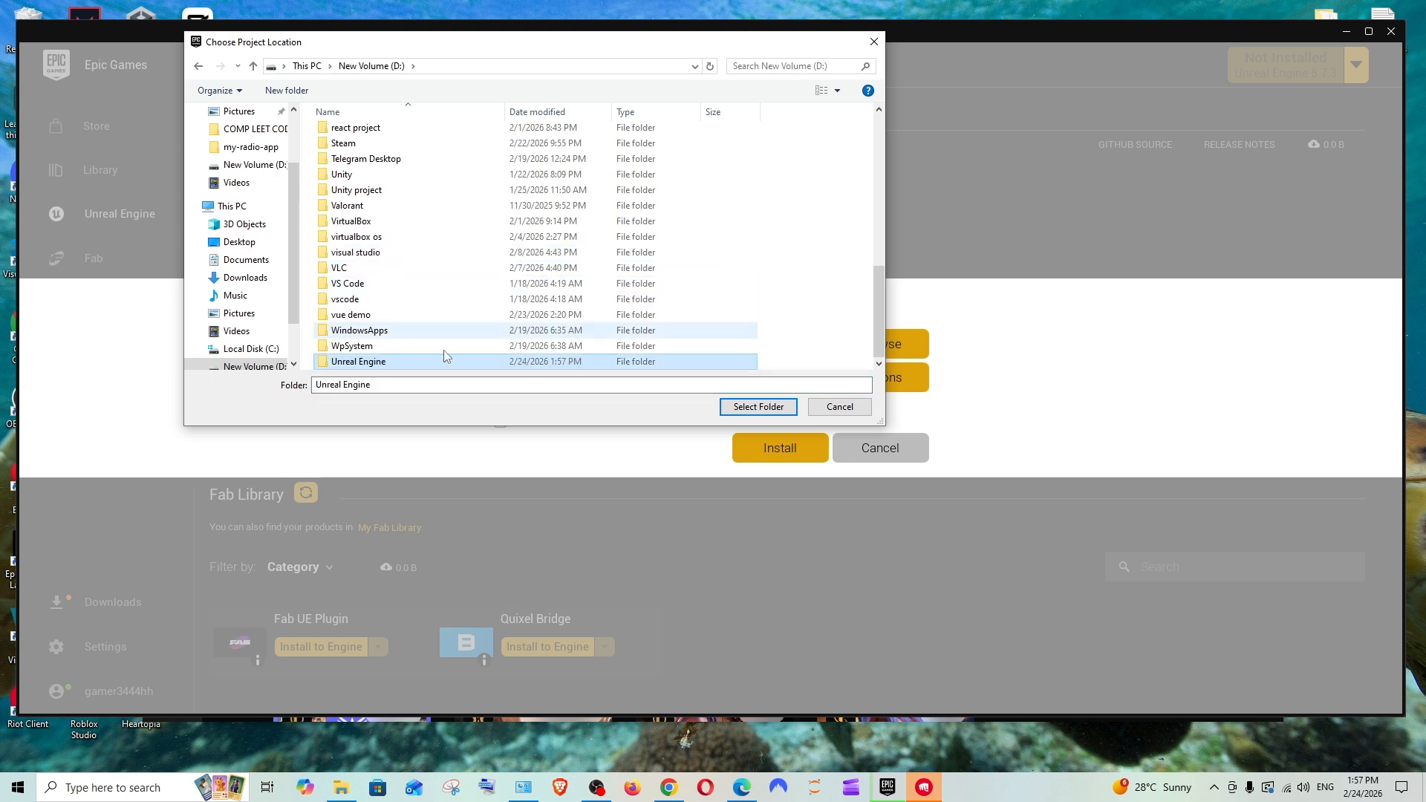
{"action": "left_click", "coordinate": [757, 408]}
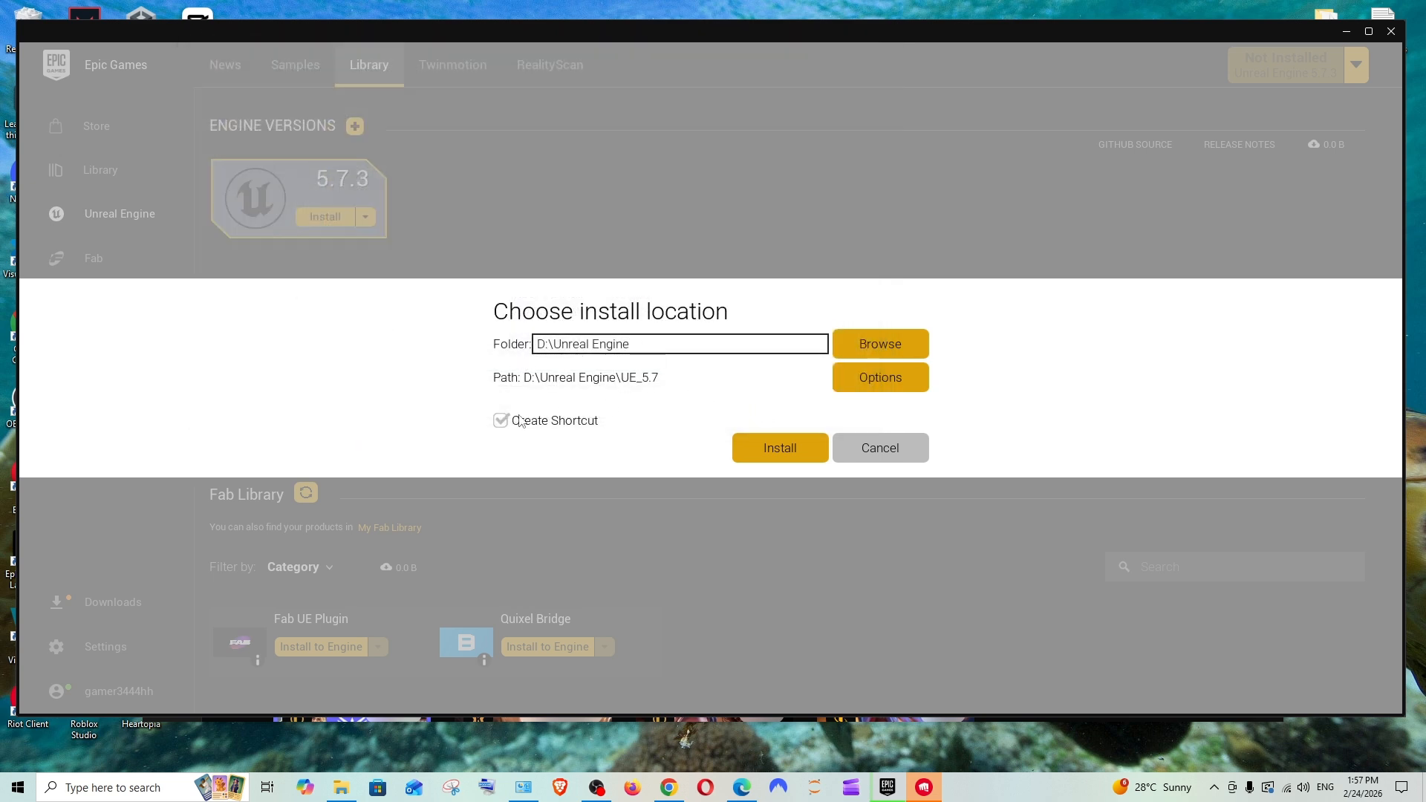
{"action": "left_click", "coordinate": [786, 448]}
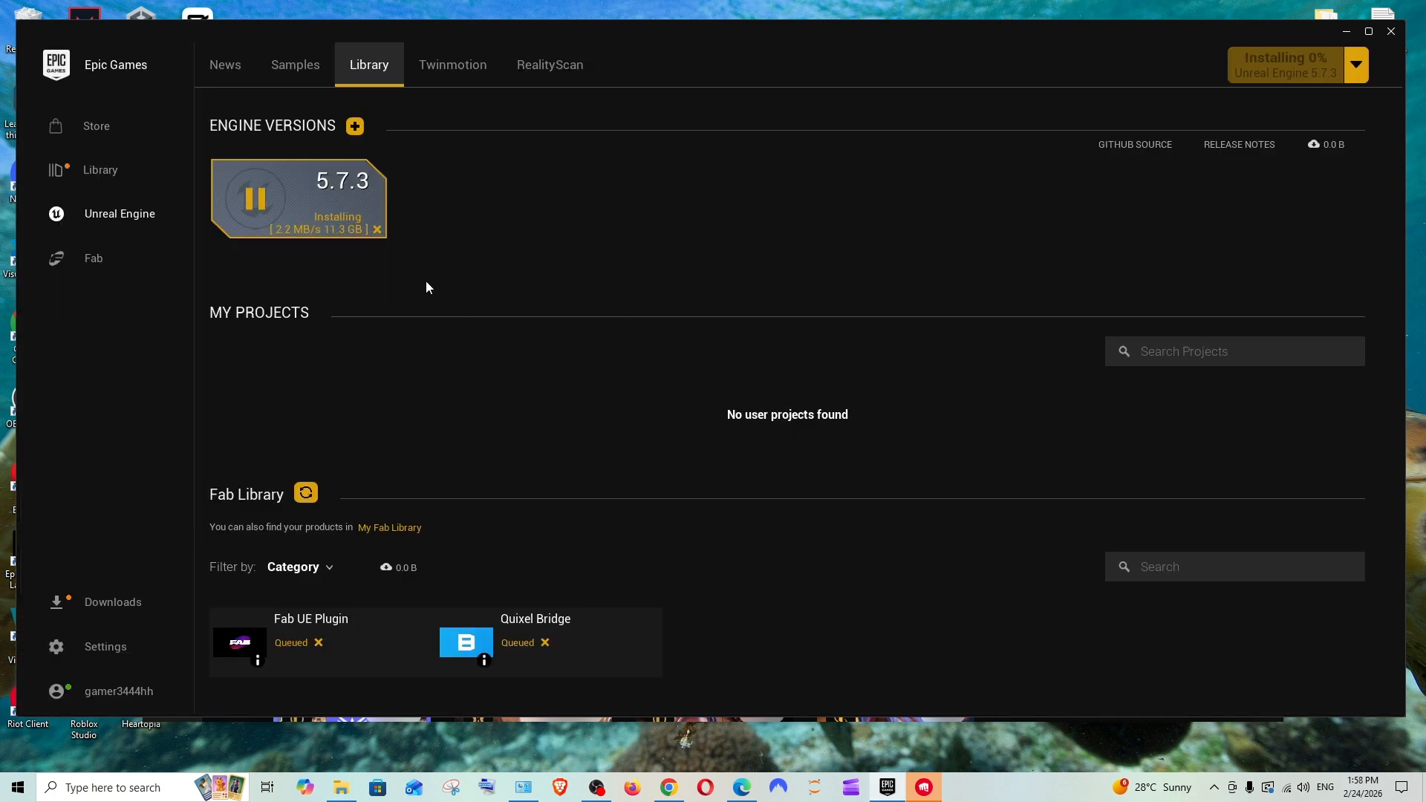
Step: Check the launcher's latest download activity and put its window away
{"action": "left_click", "coordinate": [111, 607]}
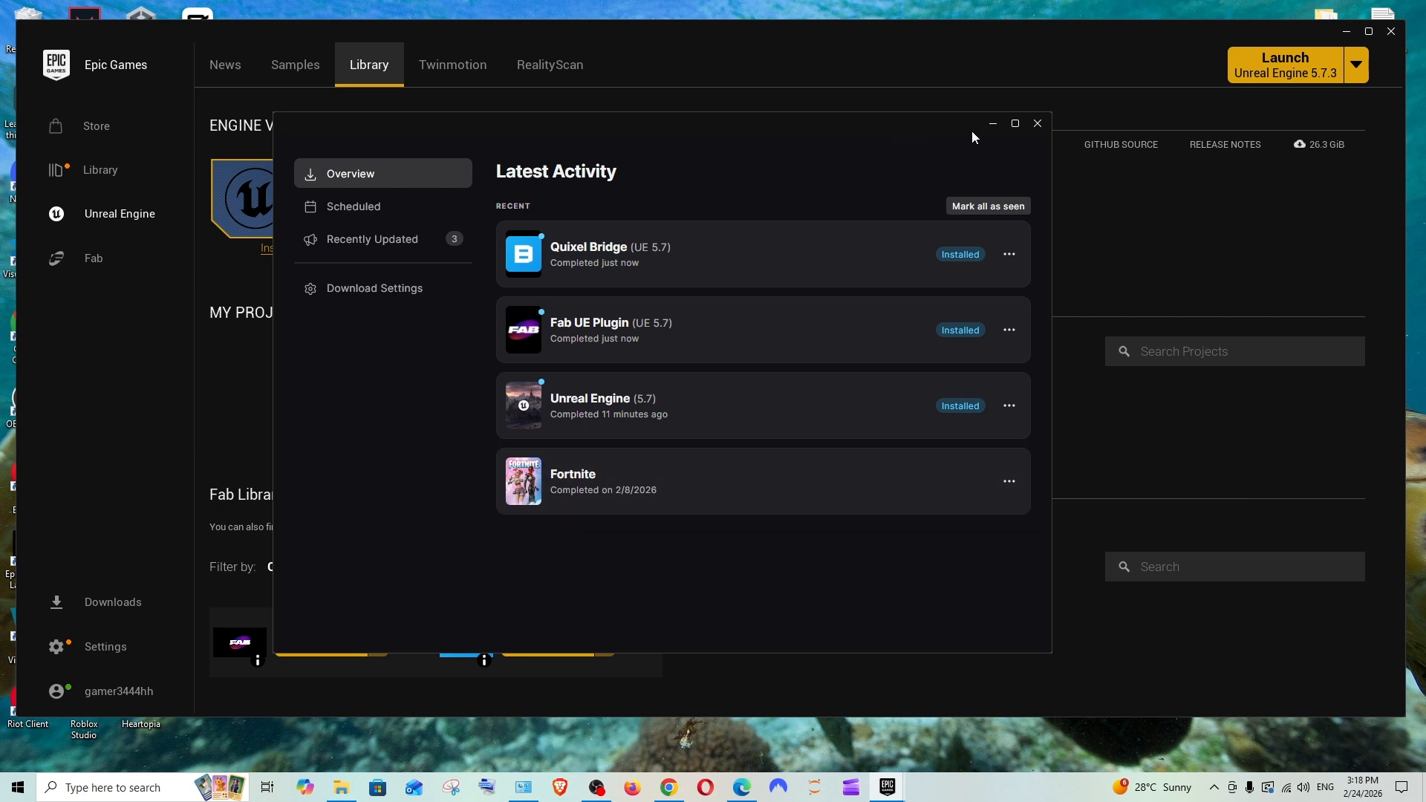
{"action": "left_click", "coordinate": [992, 123]}
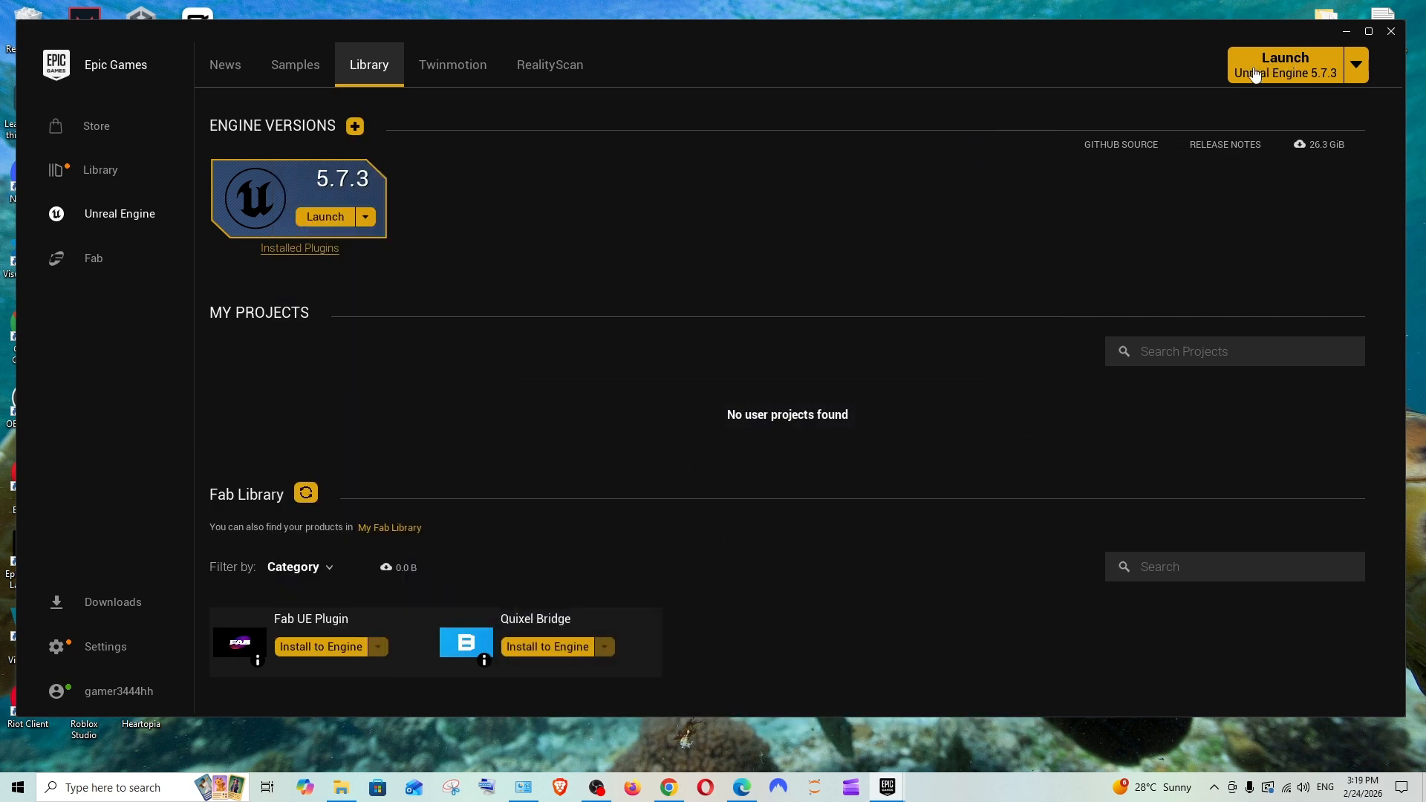
Step: Launch Unreal Engine from its desktop shortcut and look through the Getting Started page
{"action": "left_click_drag", "start_coordinate": [656, 21], "coordinate": [623, 247]}
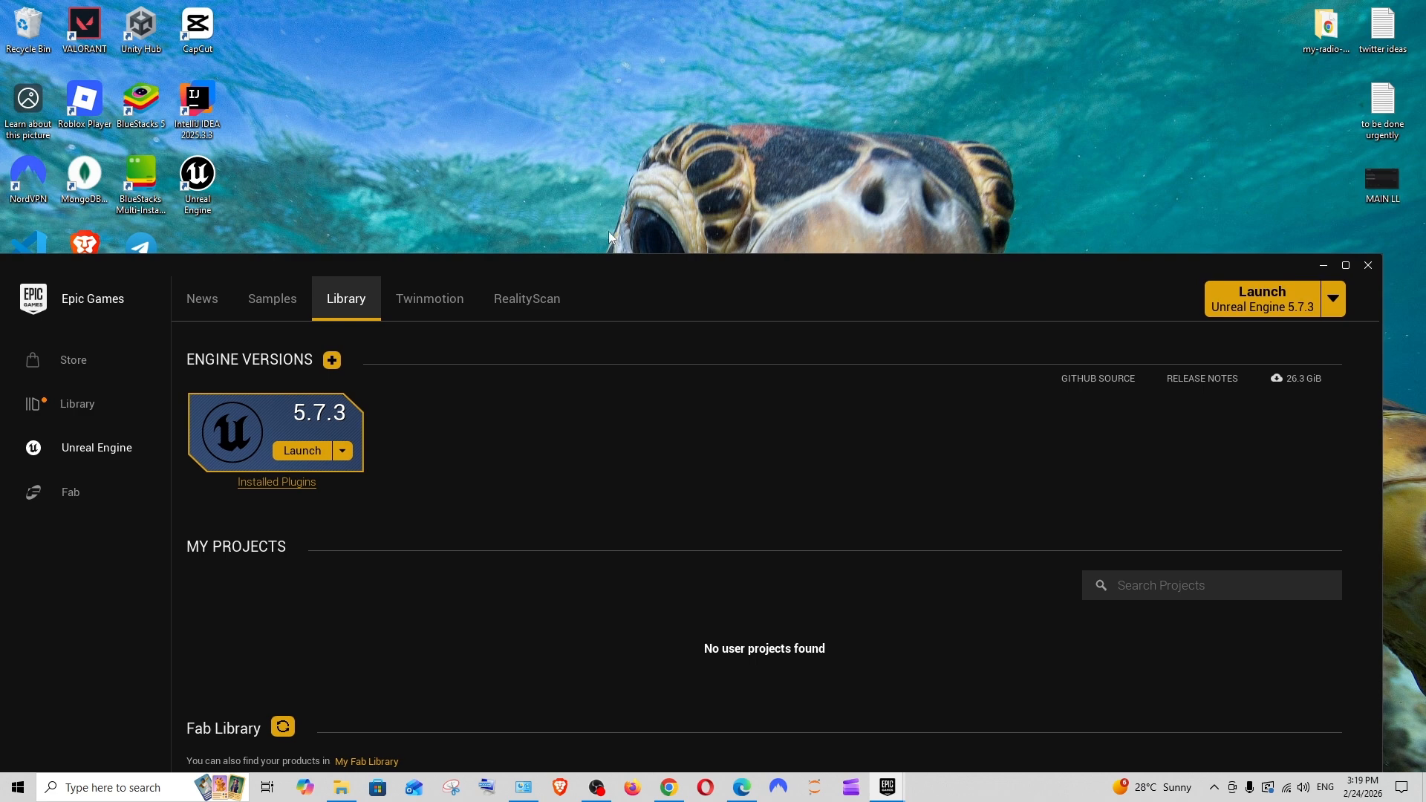
{"action": "double_click", "coordinate": [191, 182]}
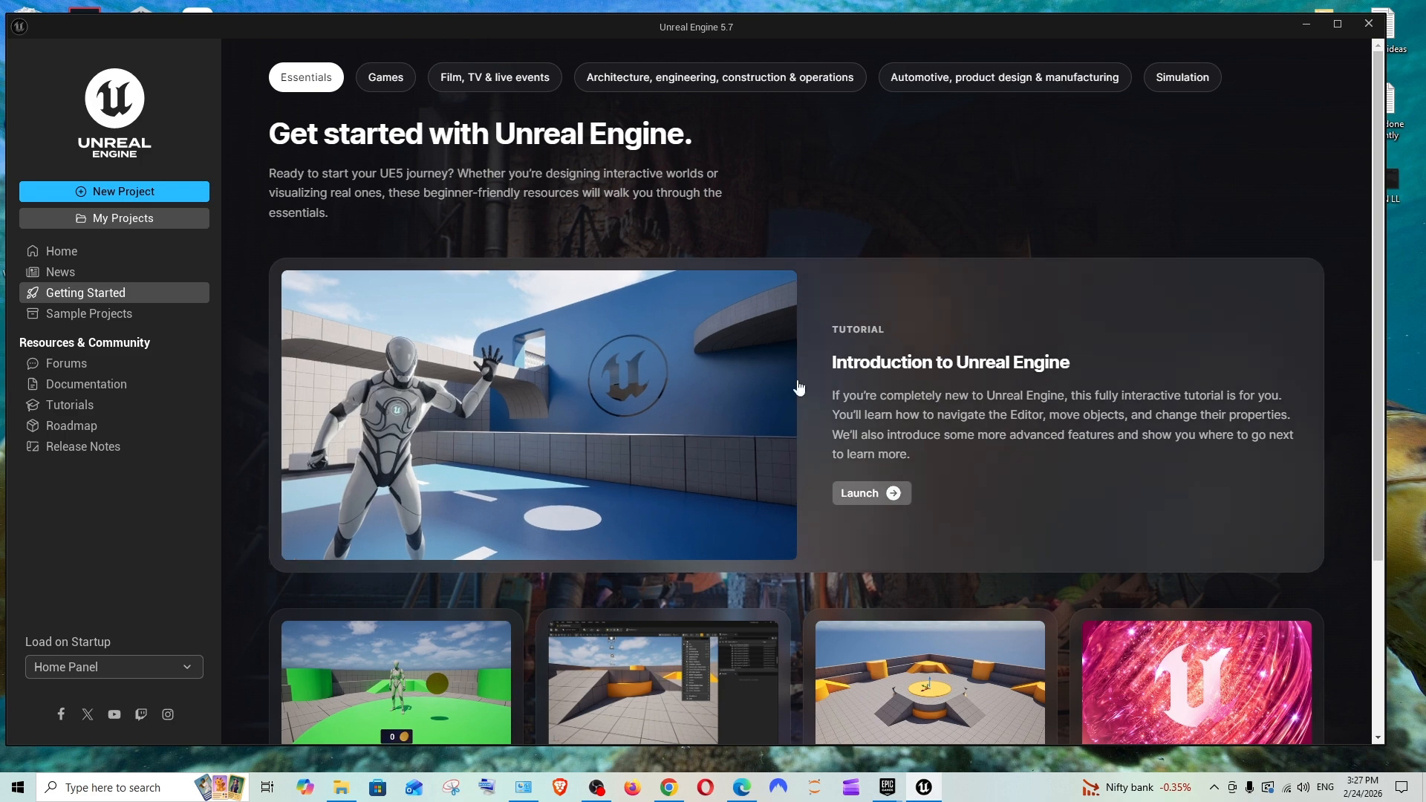
{"action": "scroll", "coordinate": [813, 389], "scroll_direction": "down", "scroll_amount": 2}
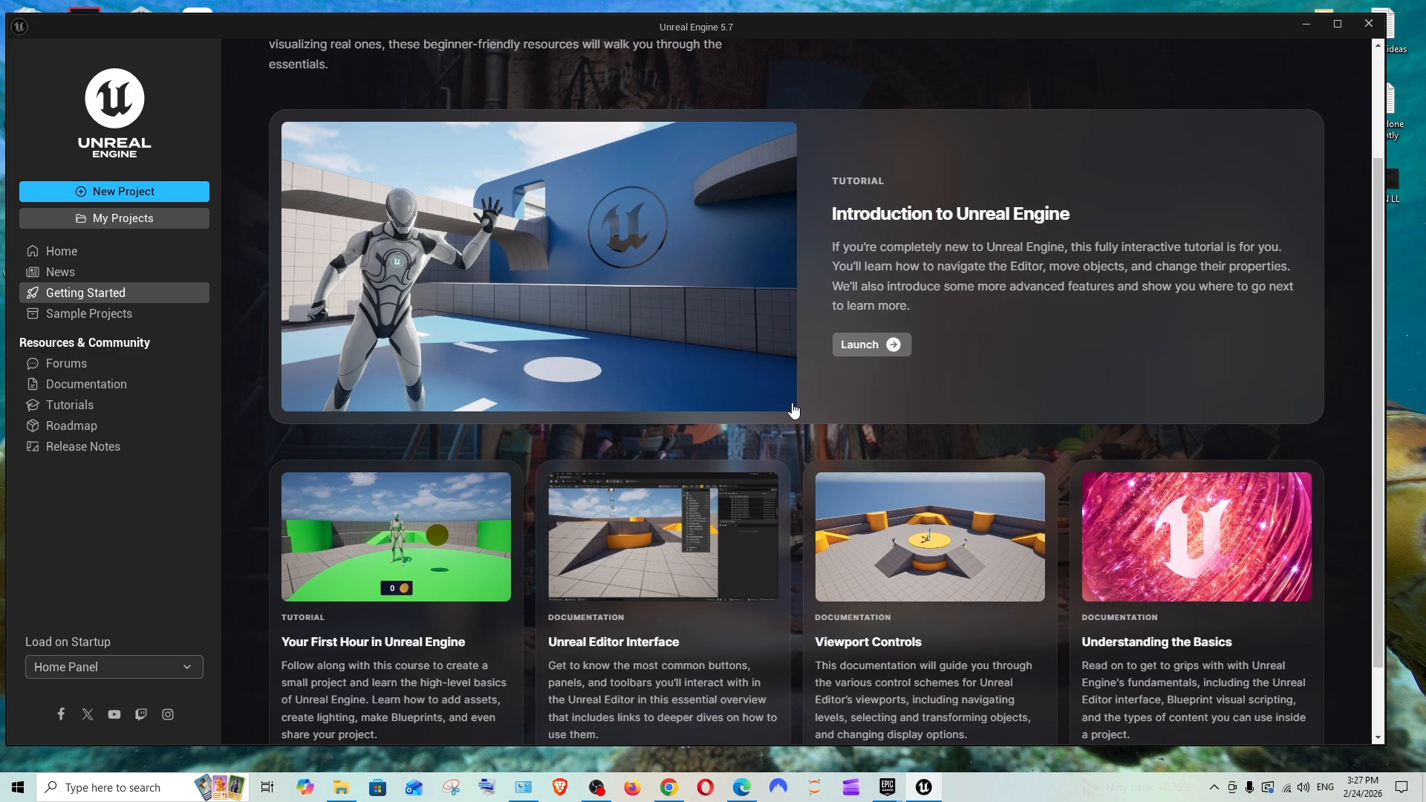
{"action": "scroll", "coordinate": [791, 405], "scroll_direction": "up", "scroll_amount": 2}
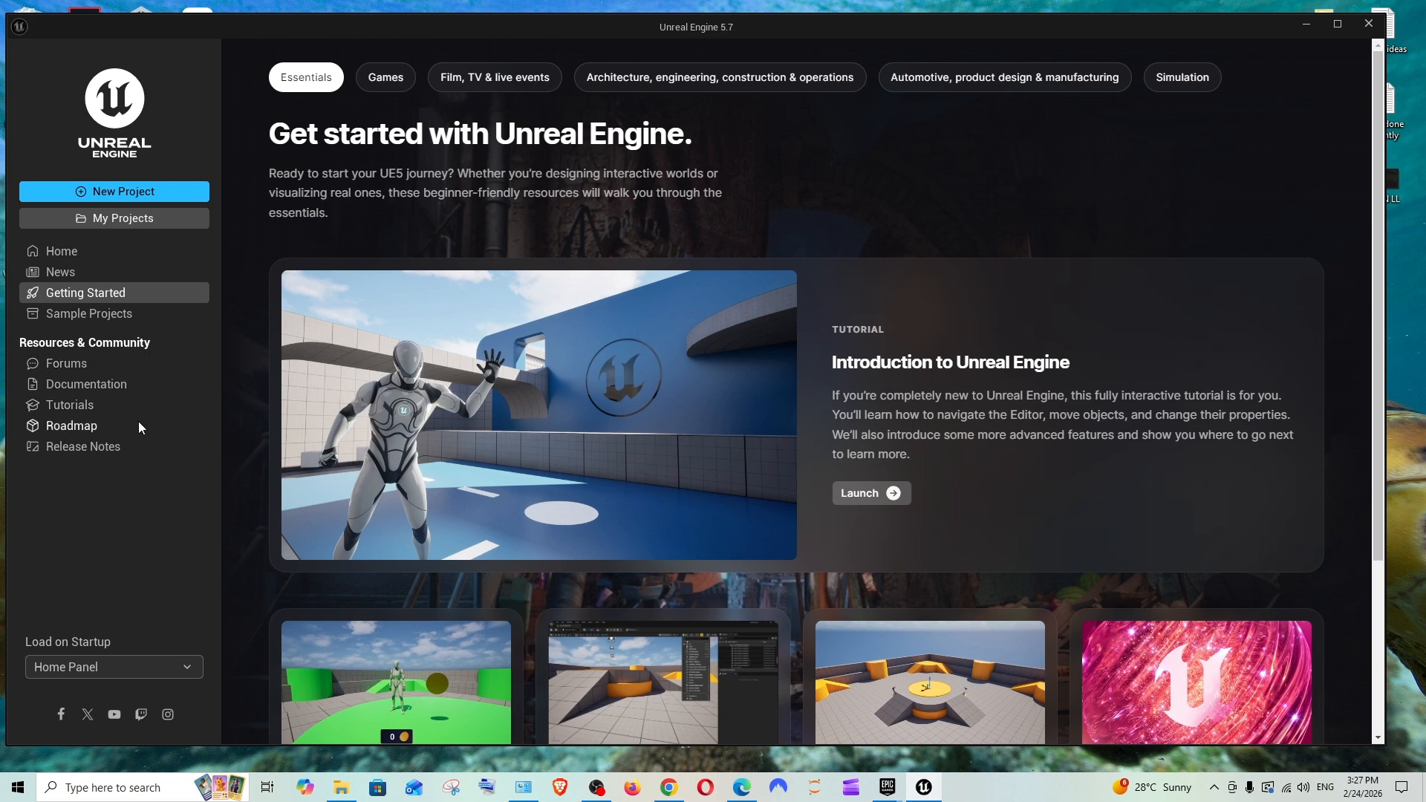
Step: Start a new project, look through the Film, Architecture, Automotive and Simulation template categories, and choose the Games category
{"action": "left_click", "coordinate": [89, 194]}
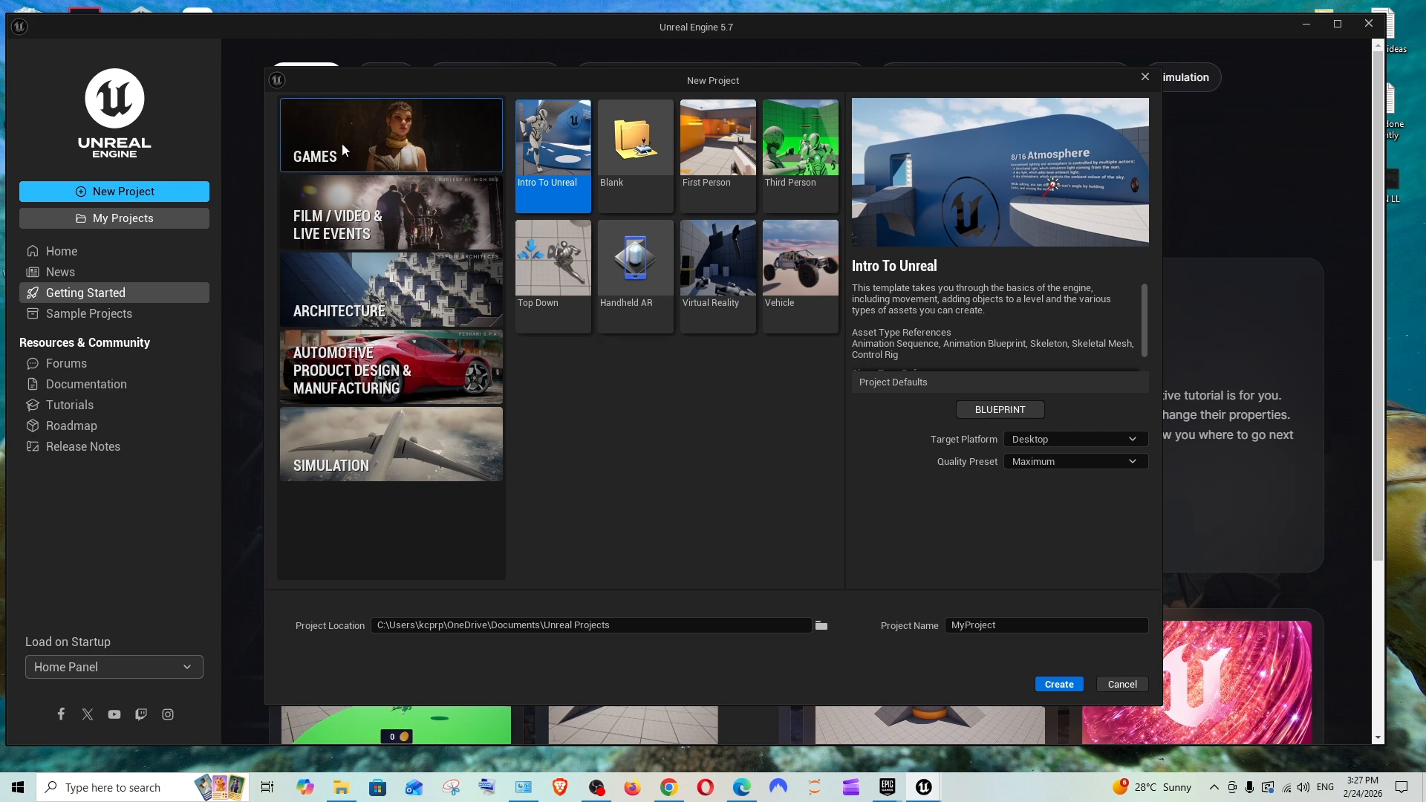
{"action": "left_click", "coordinate": [342, 232]}
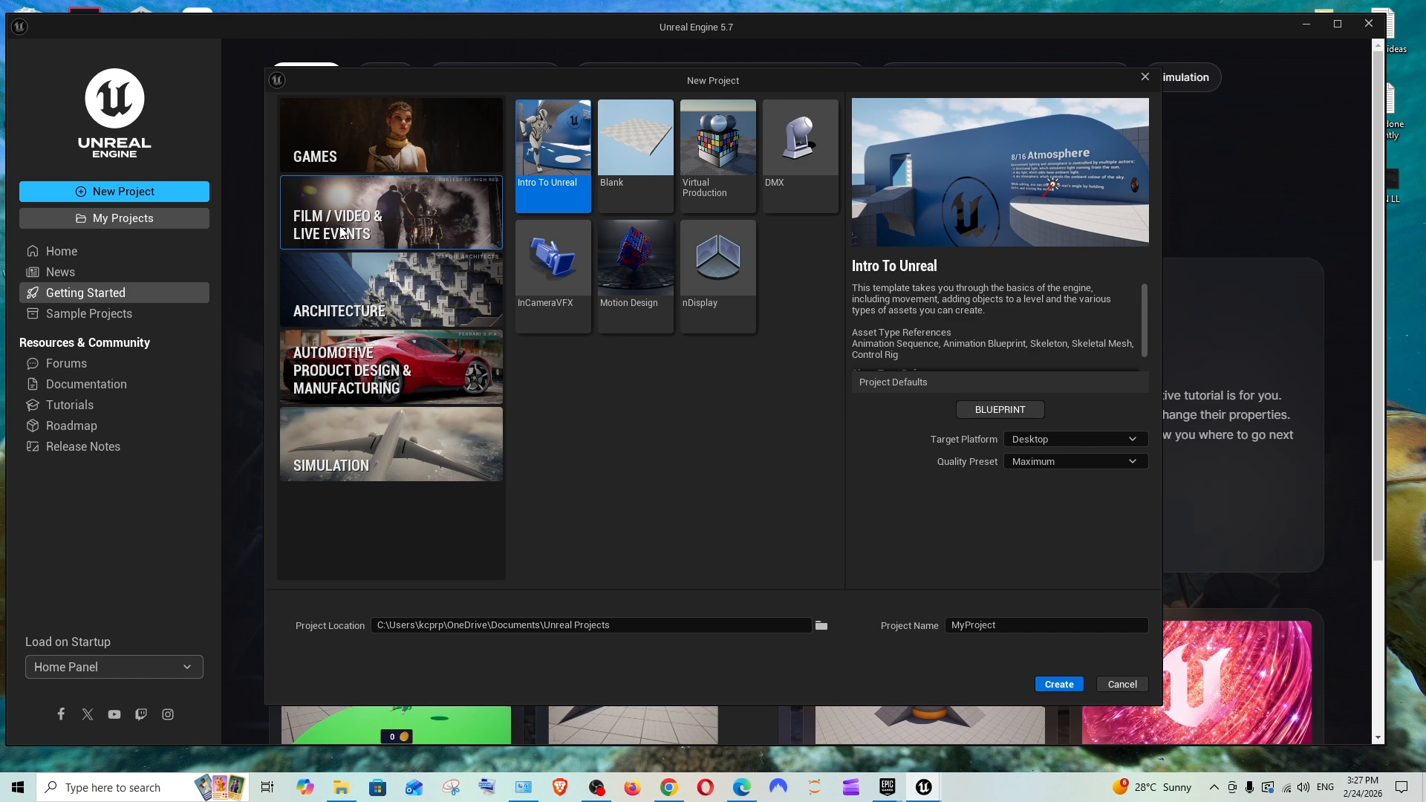
{"action": "left_click", "coordinate": [352, 303]}
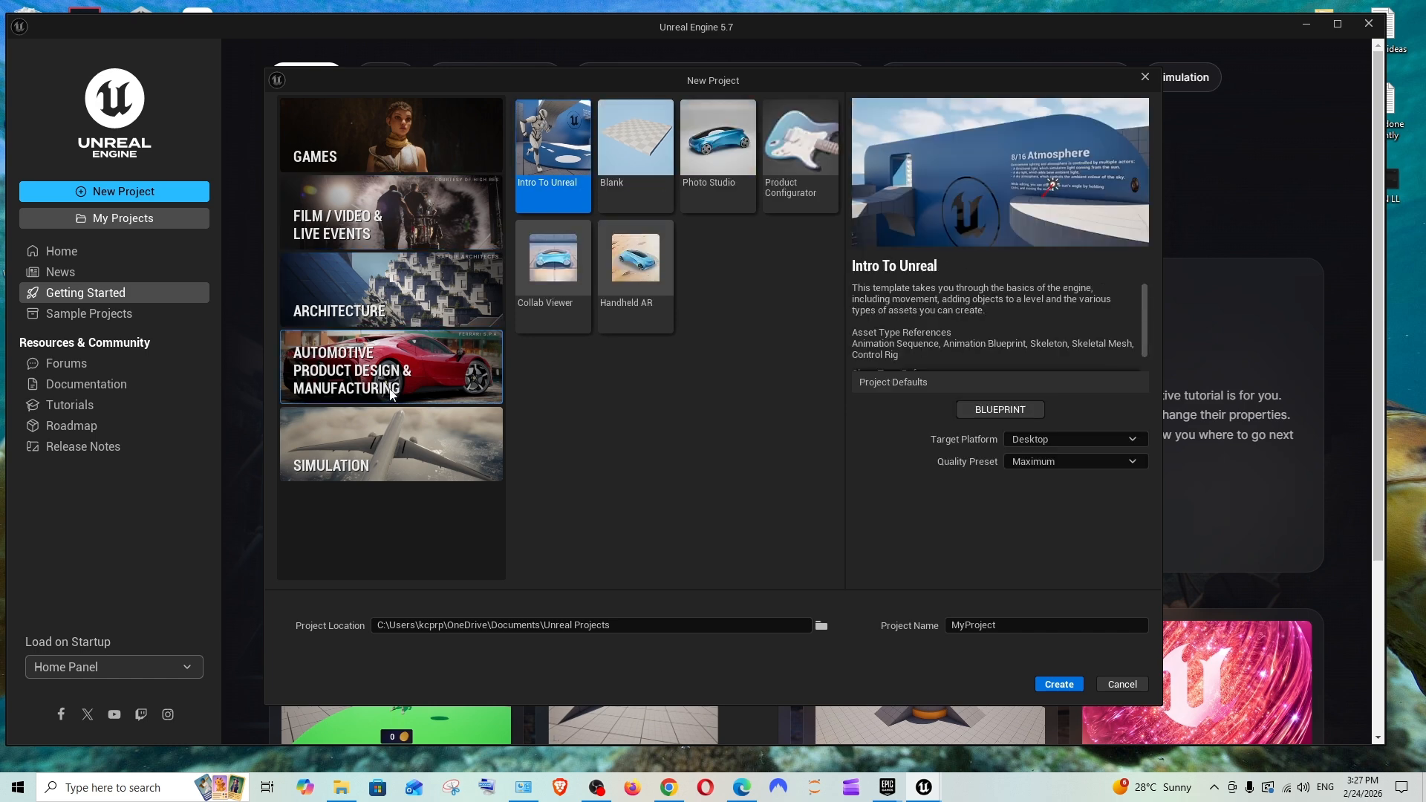
{"action": "left_click", "coordinate": [393, 449]}
{"action": "left_click", "coordinate": [366, 134]}
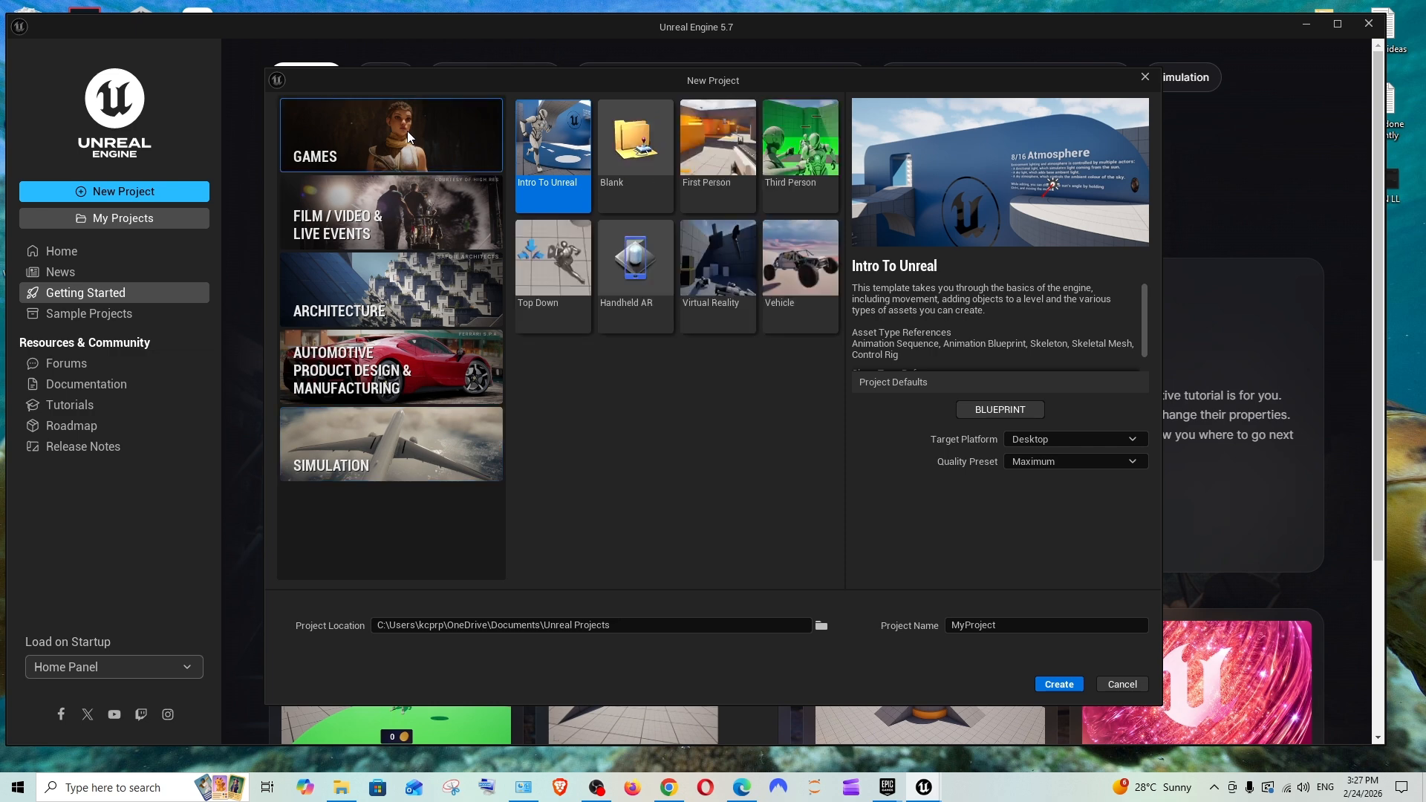
Step: Create the project MyProject from the Blank template with Blueprint, the Desktop target platform and the Maximum quality preset
{"action": "left_click", "coordinate": [641, 194]}
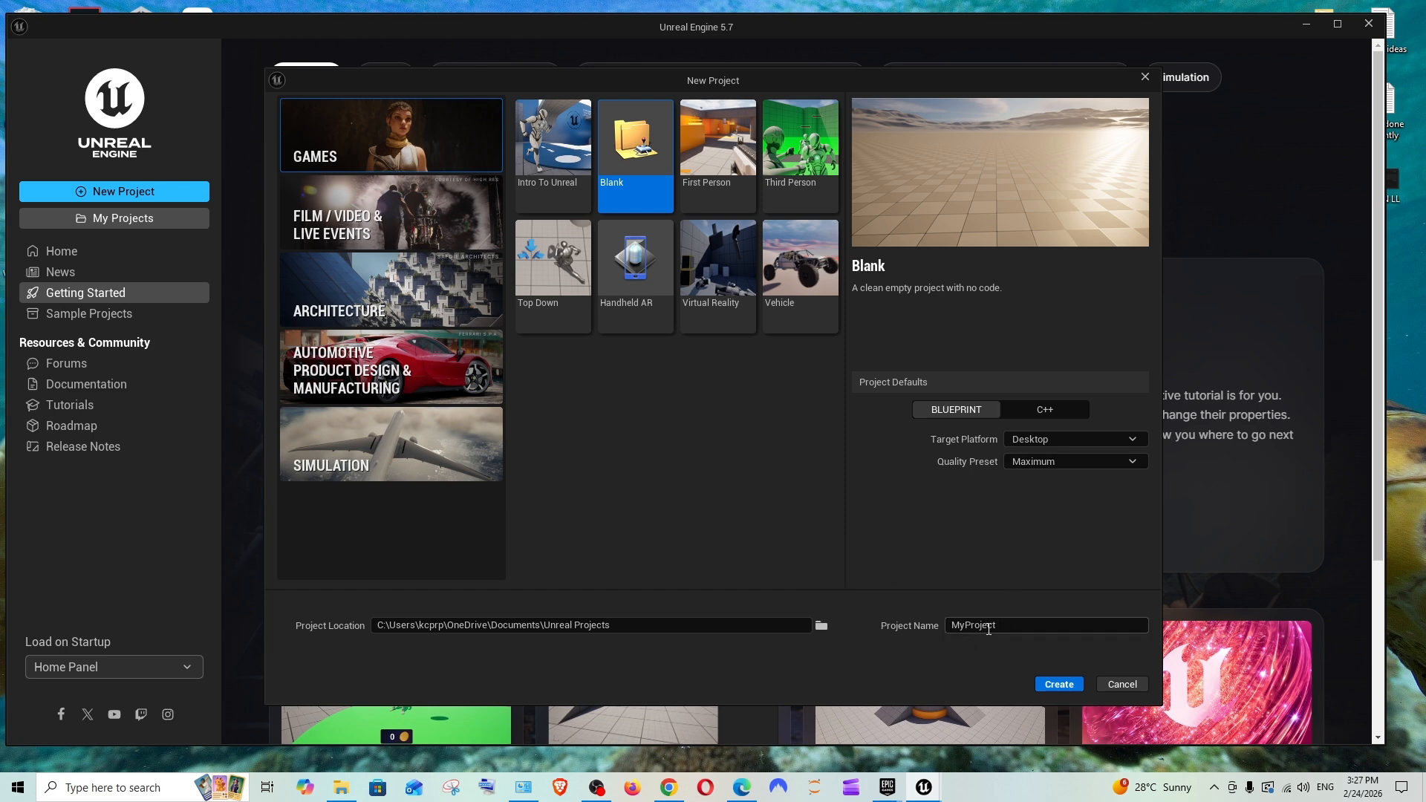
{"action": "left_click", "coordinate": [1022, 412]}
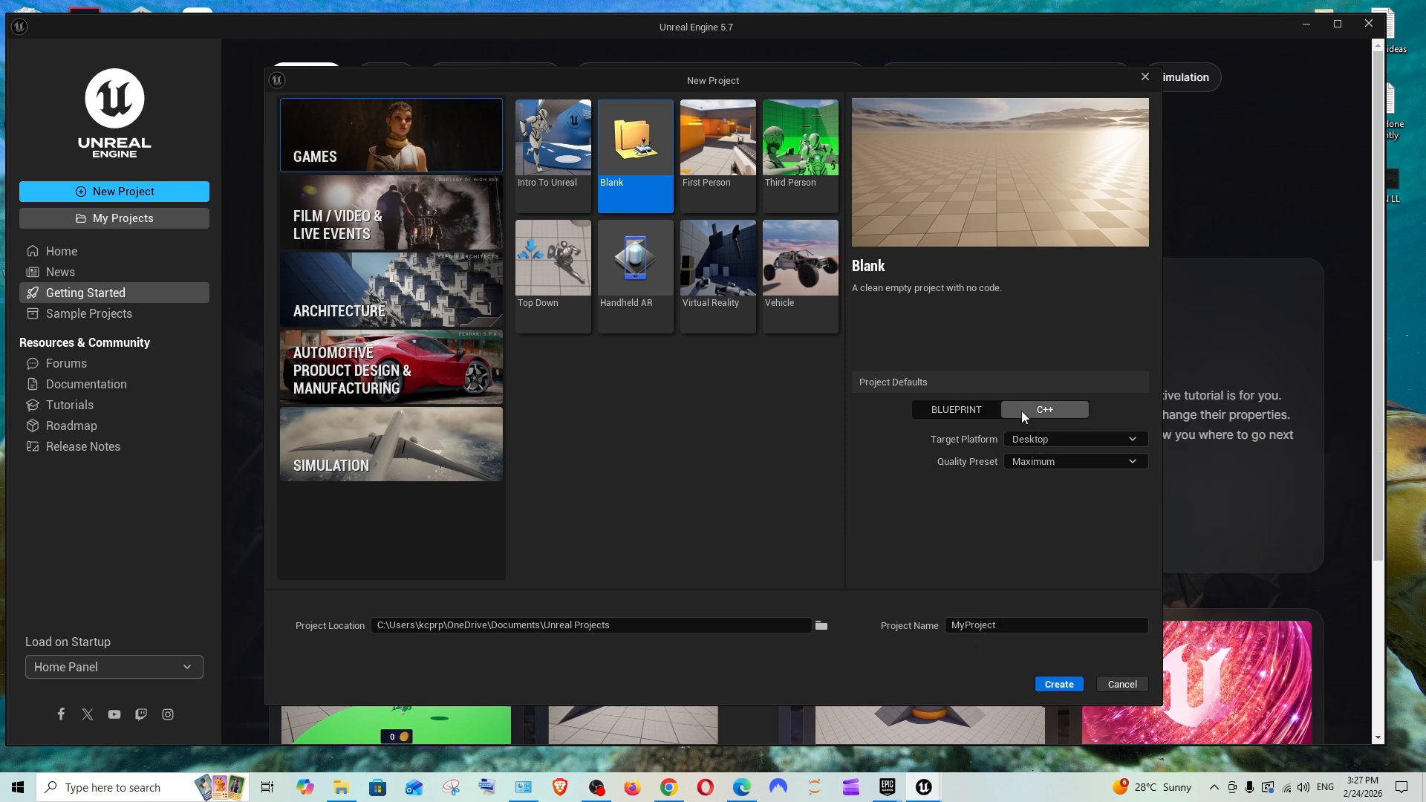
{"action": "left_click", "coordinate": [945, 416]}
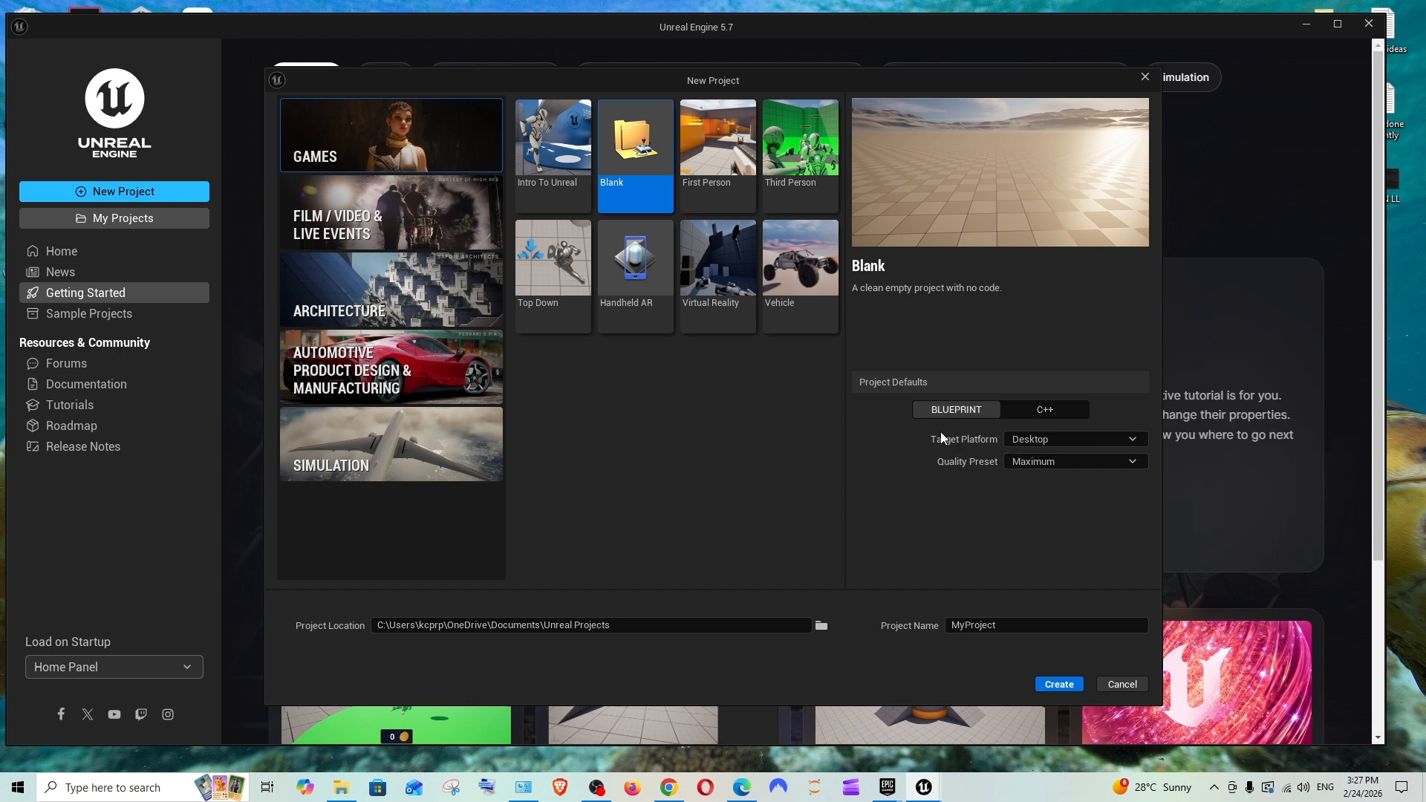
{"action": "left_click", "coordinate": [1038, 441]}
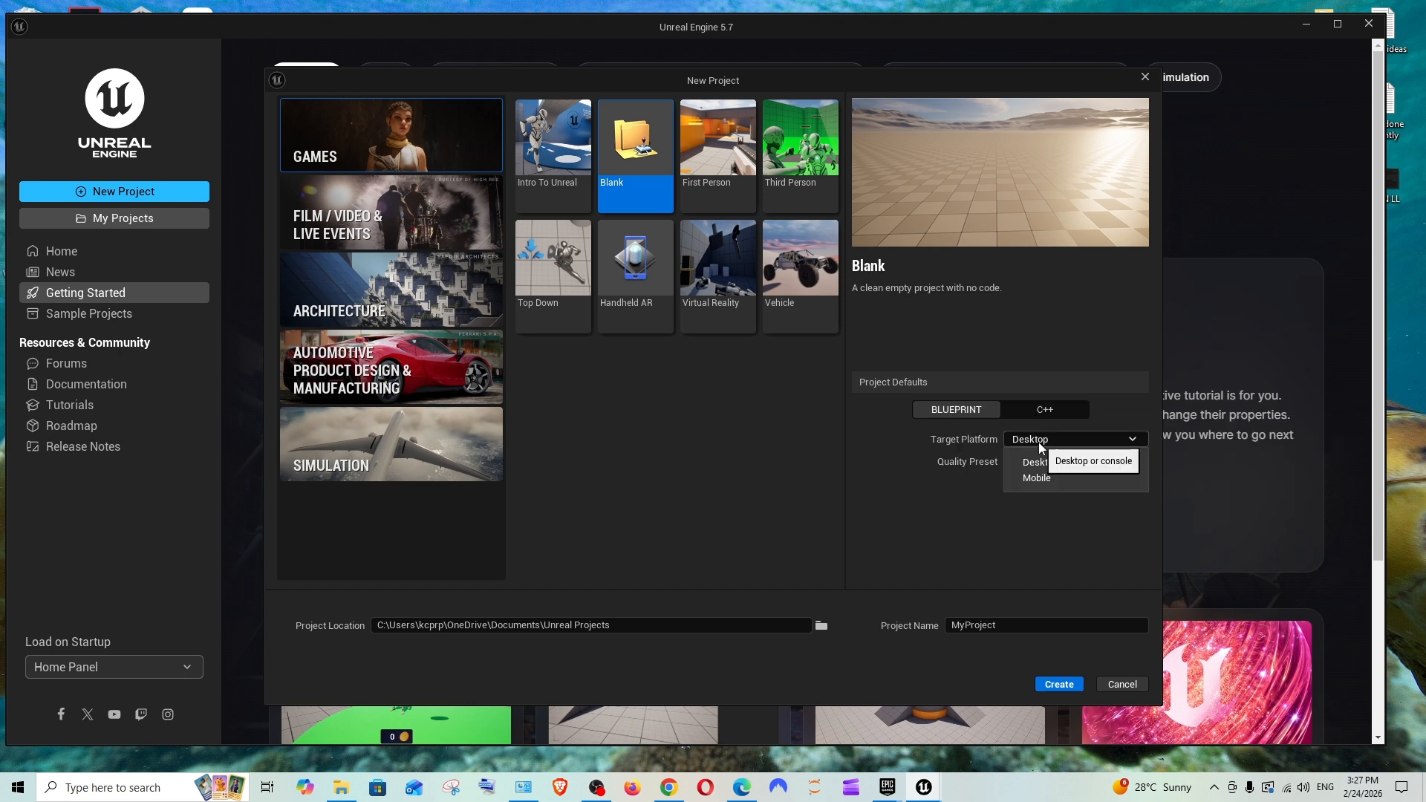
{"action": "left_click", "coordinate": [966, 505]}
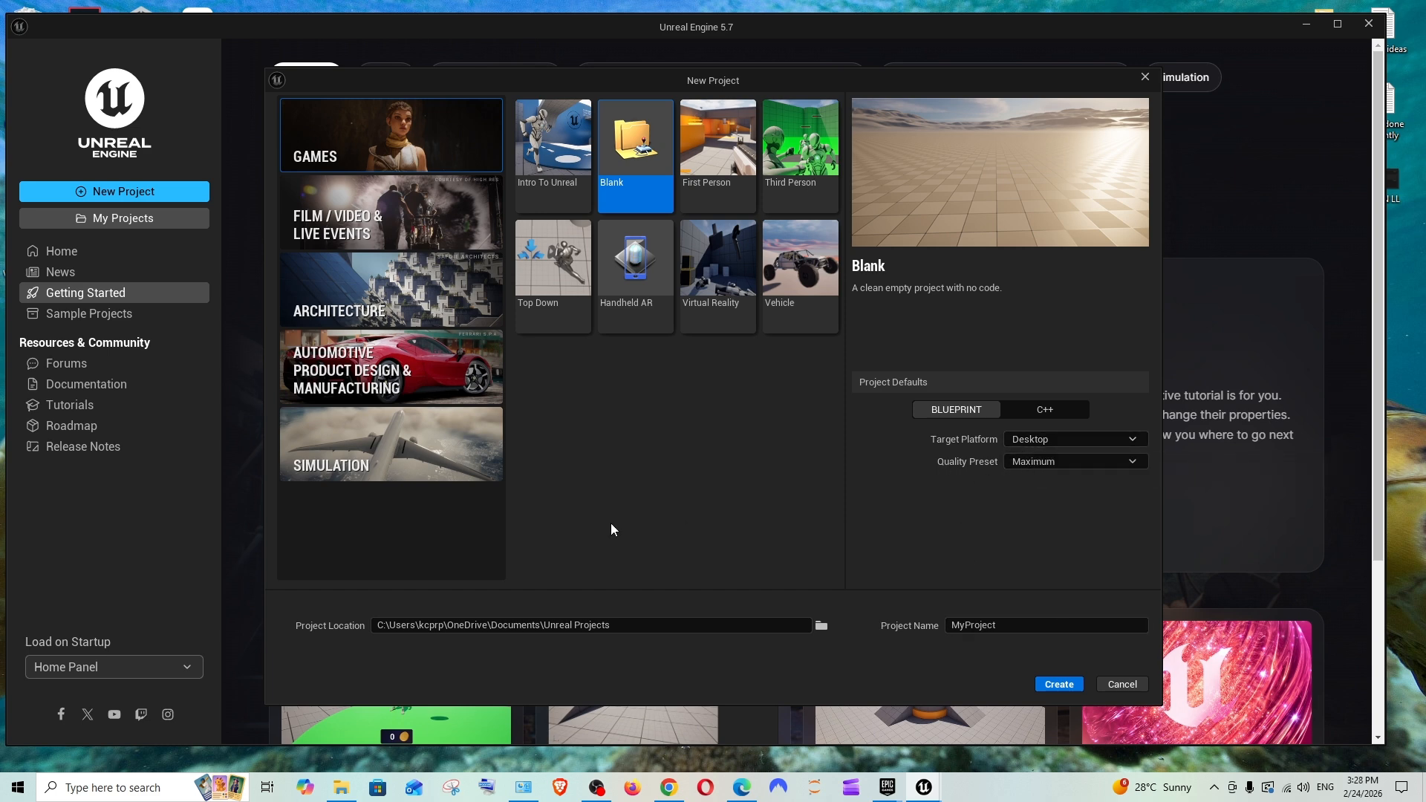
{"action": "left_click", "coordinate": [1057, 684]}
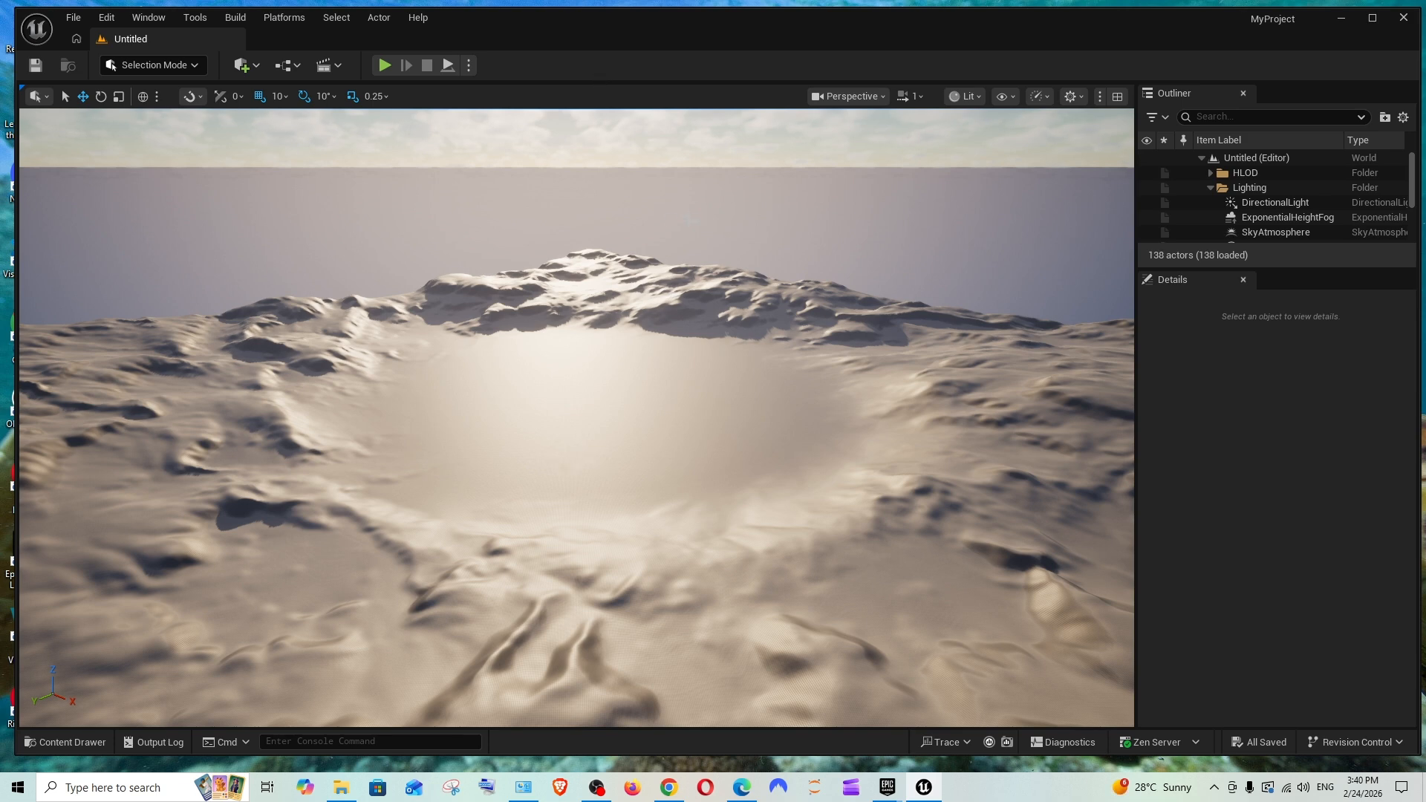
Step: Select a landscape section on the distant hill in the new level
{"action": "left_click", "coordinate": [540, 299]}
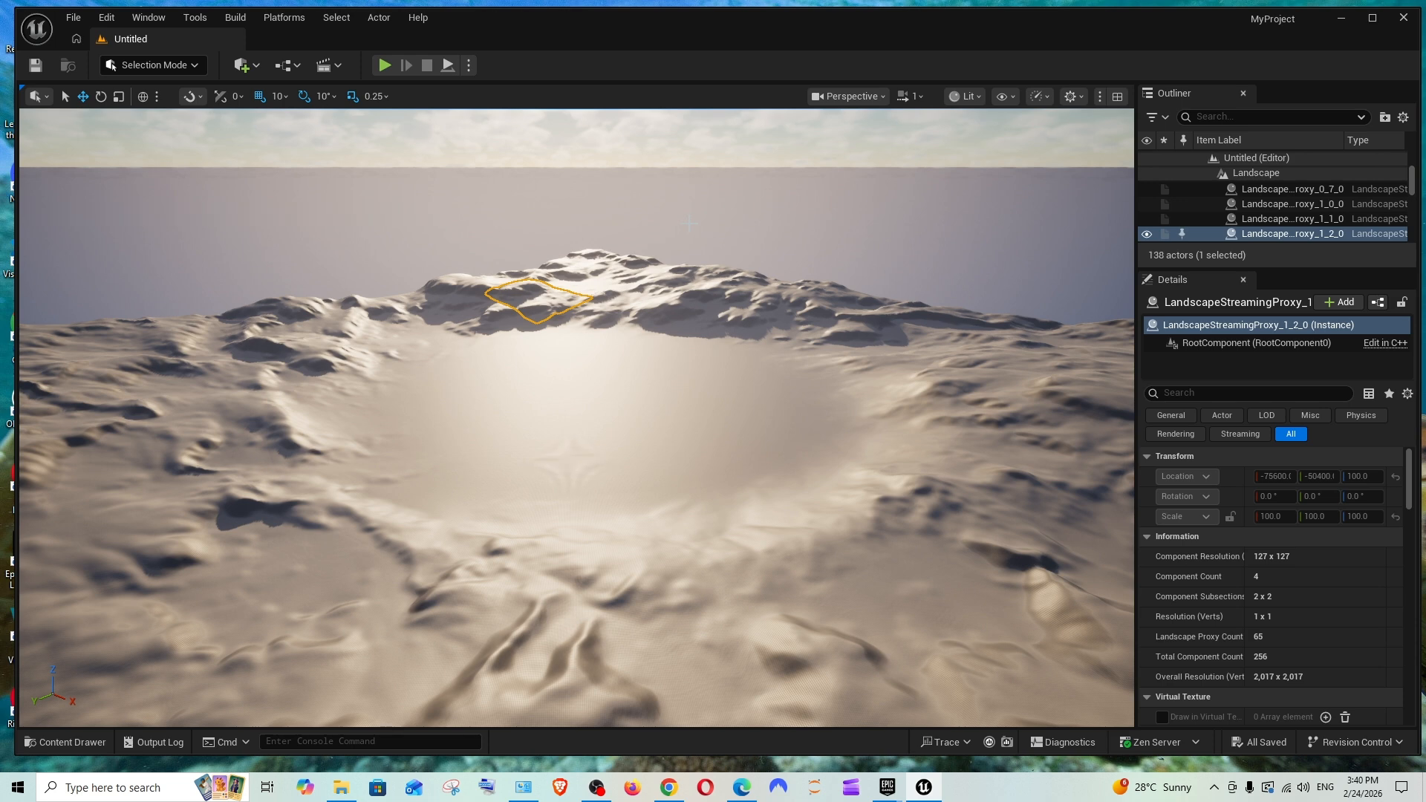